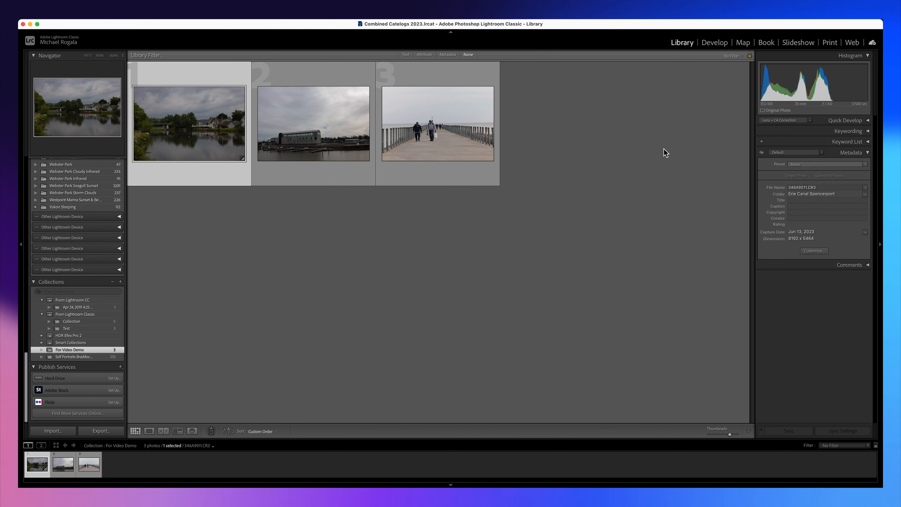
Open the photo of people walking on the pier in the Develop module and show its masking options.
key("d")
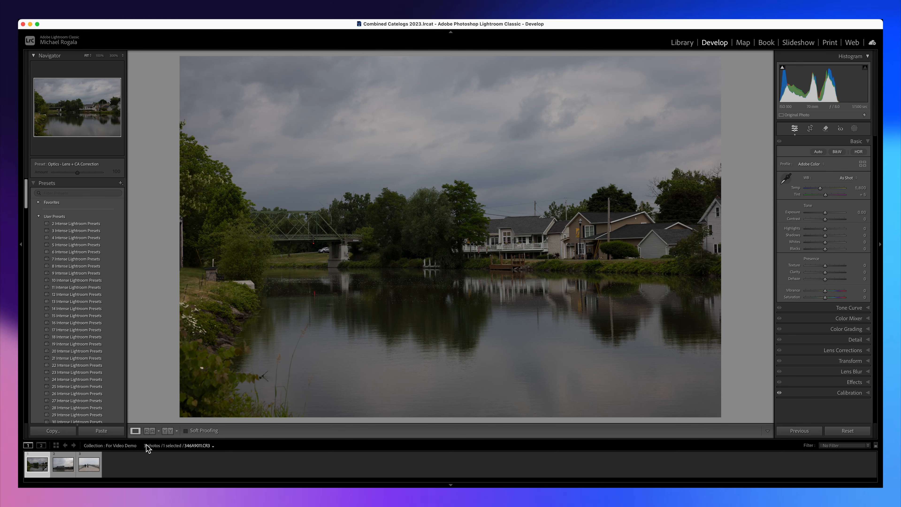
left_click(89, 467)
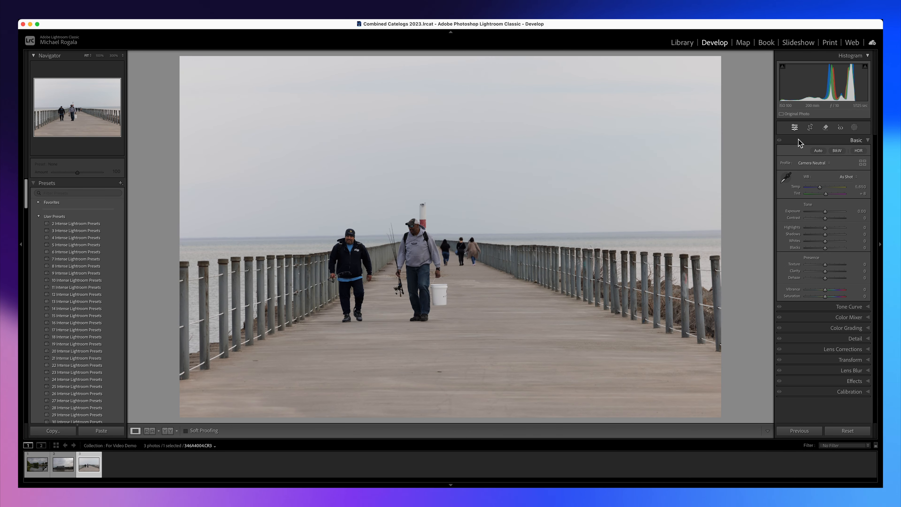
left_click(853, 128)
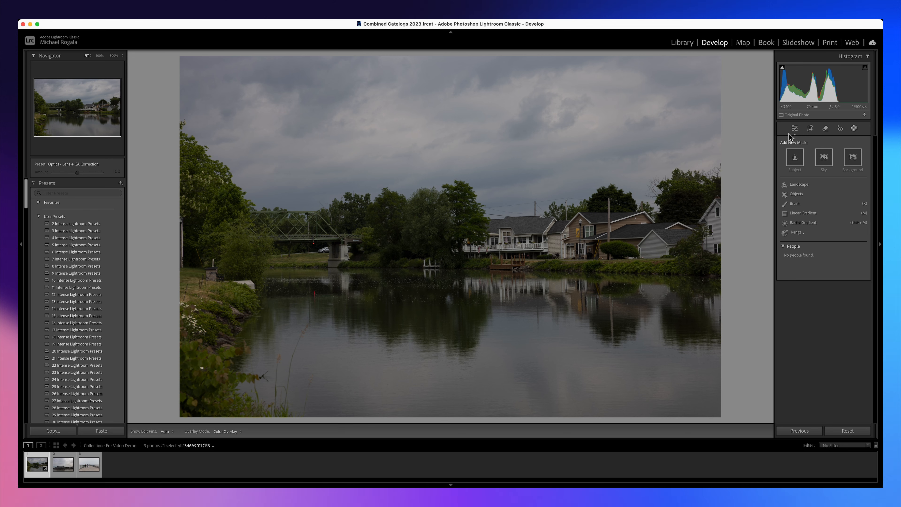
Create four separate Landscape masks on the canal photo for Sky, Architecture, Vegetation and Water.
left_click(803, 185)
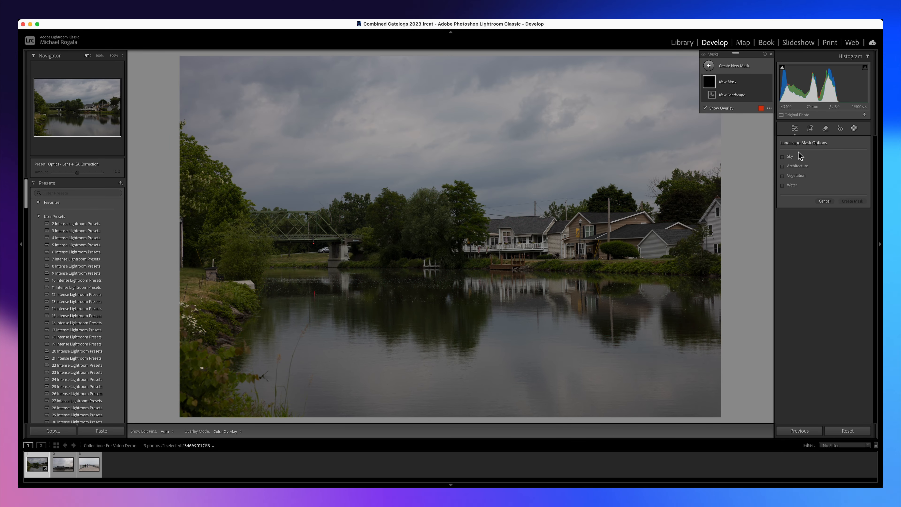
left_click(782, 157)
left_click(782, 165)
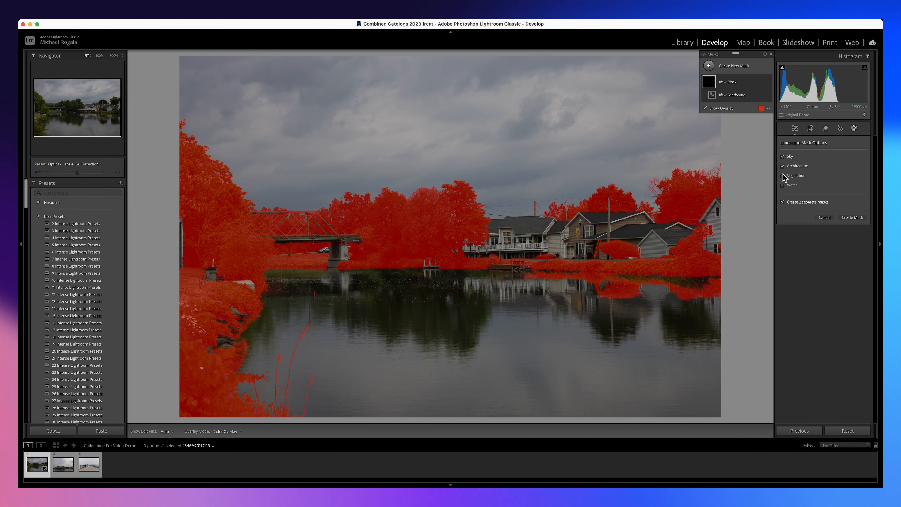
left_click(782, 175)
left_click(782, 185)
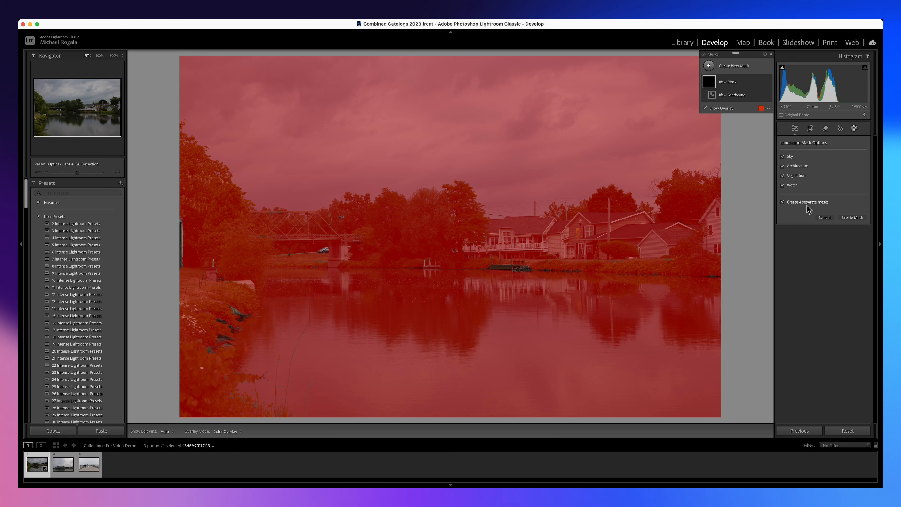
left_click(852, 217)
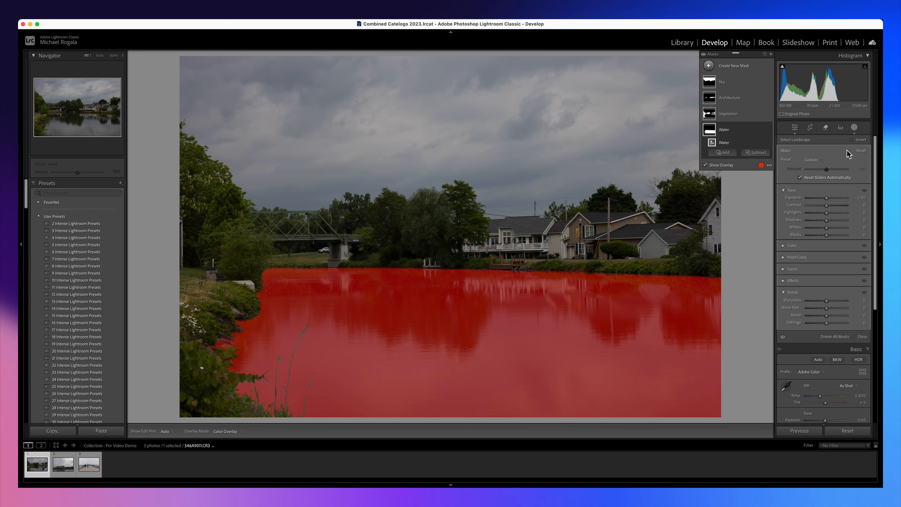
On the Sky mask, set Whites to 27, Blacks to -17 and Exposure to 0.14, with slightly raised Highlights.
left_click(710, 83)
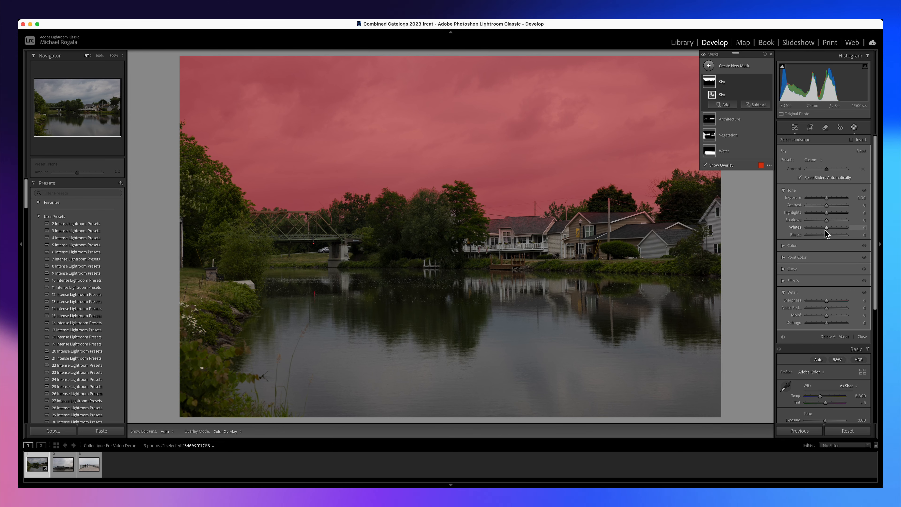
mouse_move(825, 231)
left_mouse_down()
mouse_move(833, 229)
mouse_move(829, 214)
mouse_move(823, 236)
left_mouse_up()
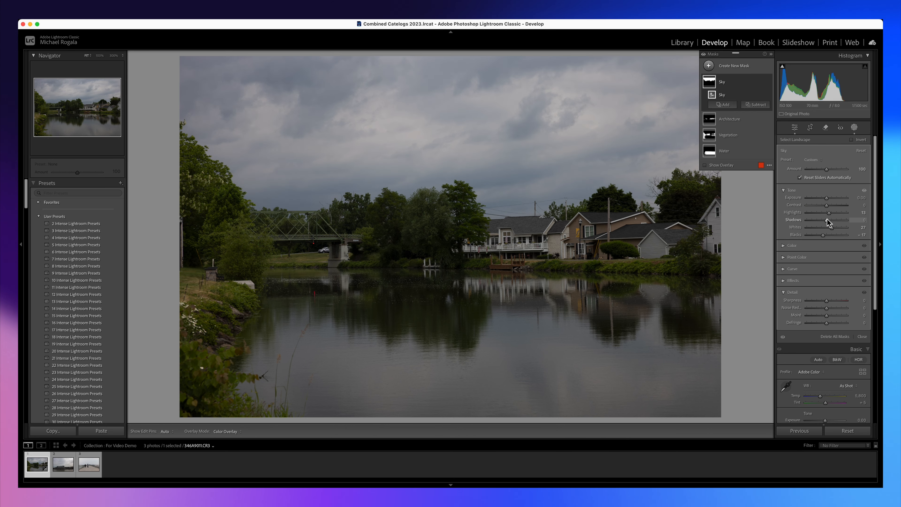
left_click_drag(827, 198, 828, 199)
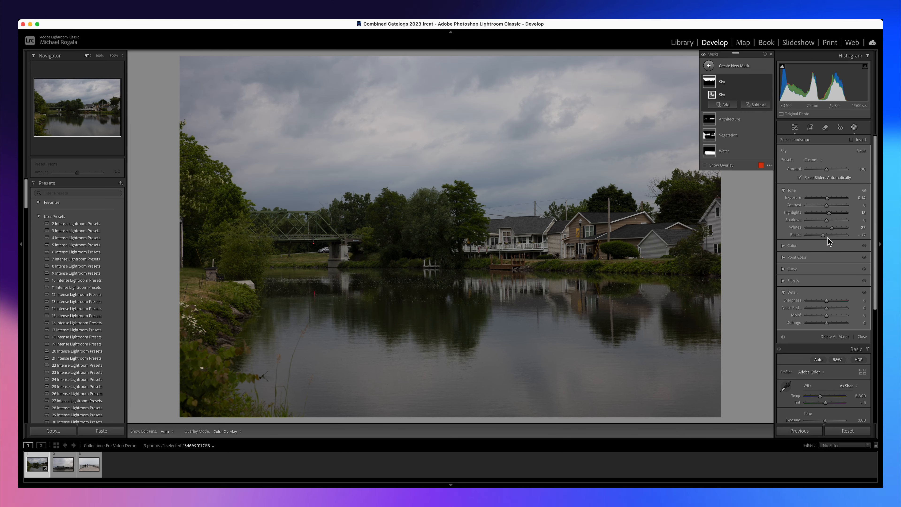
Set the Sky mask's Saturation to 4 and strengthen its contrast by lowering Shadows and raising Whites further.
left_click(784, 246)
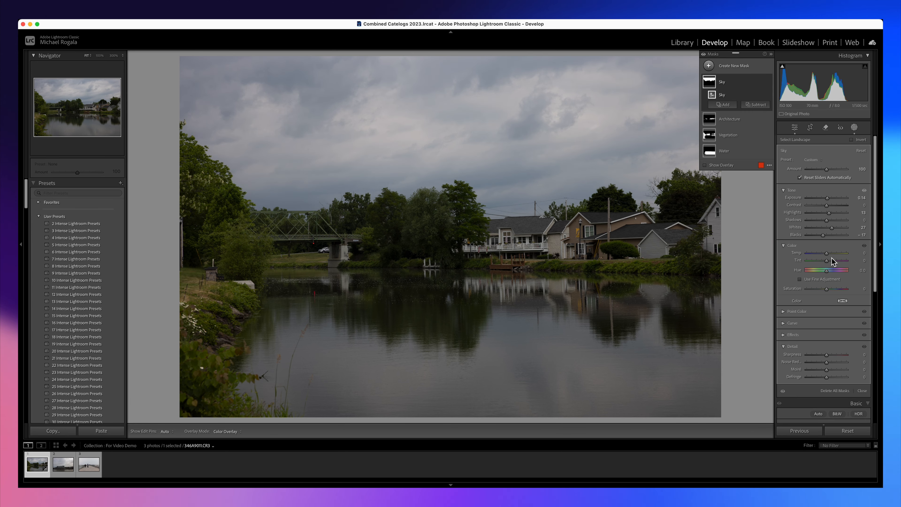
left_click_drag(825, 291, 827, 291)
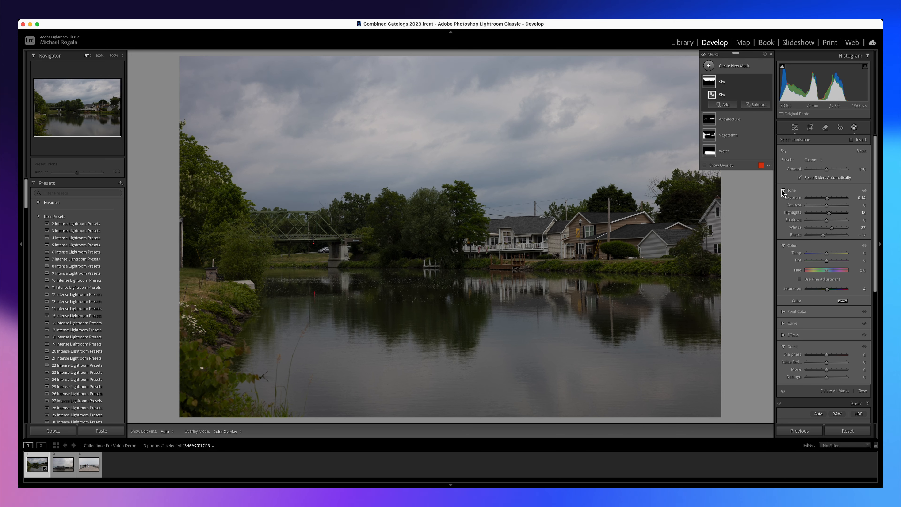
left_click(783, 245)
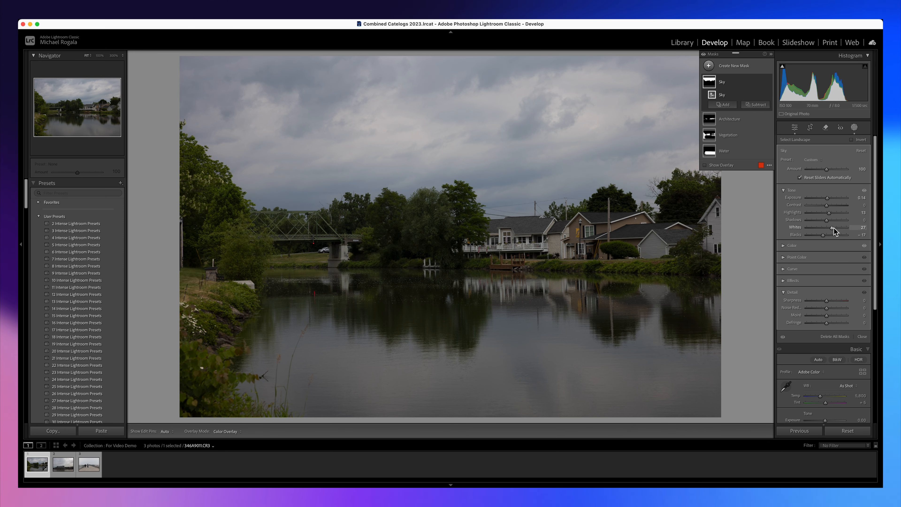
left_click_drag(828, 220, 836, 227)
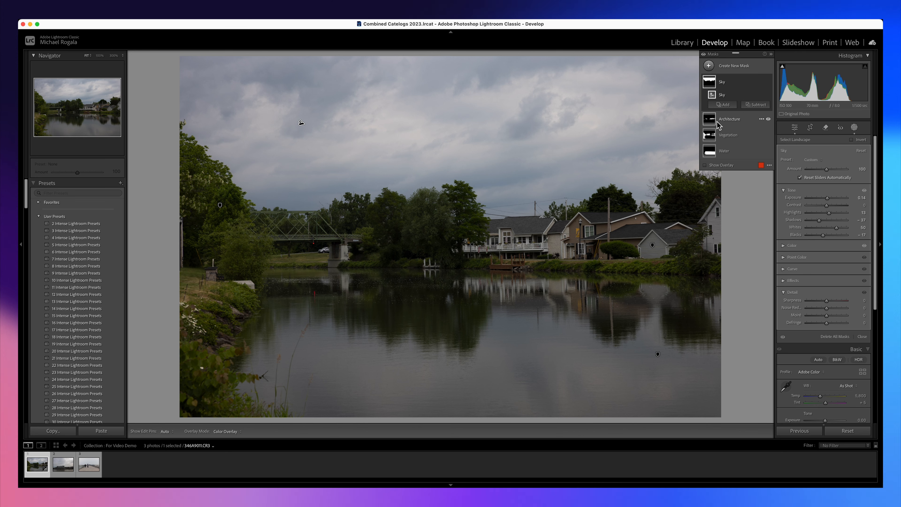
Brighten the Architecture mask with Exposure 0.27, Shadows 24 and Whites 8.
left_click(730, 121)
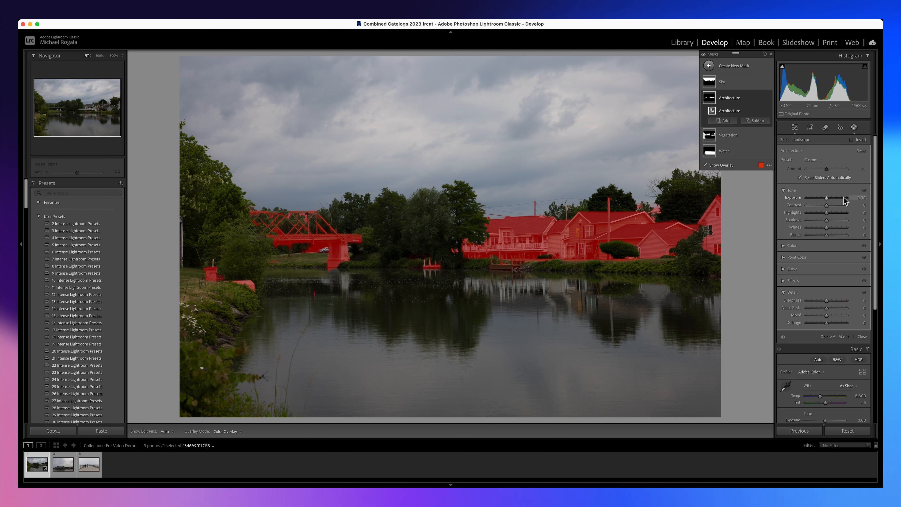
left_click_drag(826, 198, 826, 204)
left_click_drag(827, 222, 826, 228)
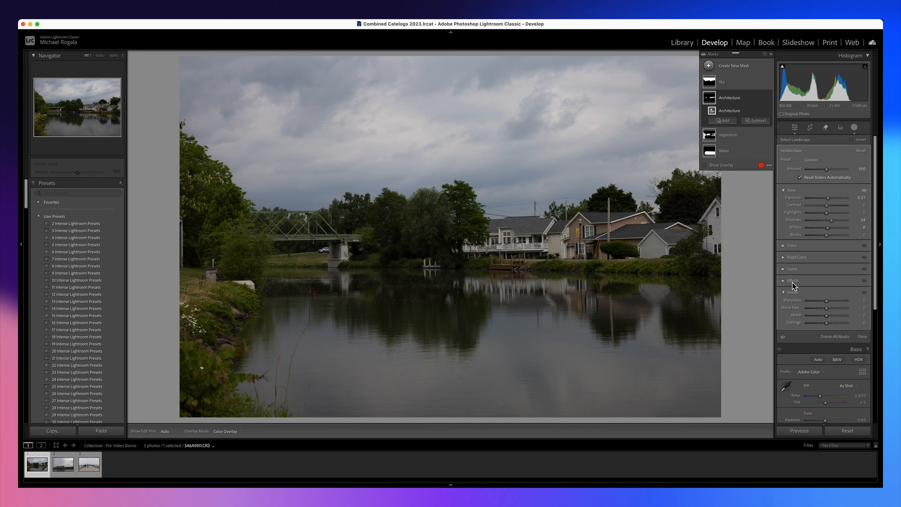
Set the Architecture mask's Texture and Clarity to 12.
left_click(784, 282)
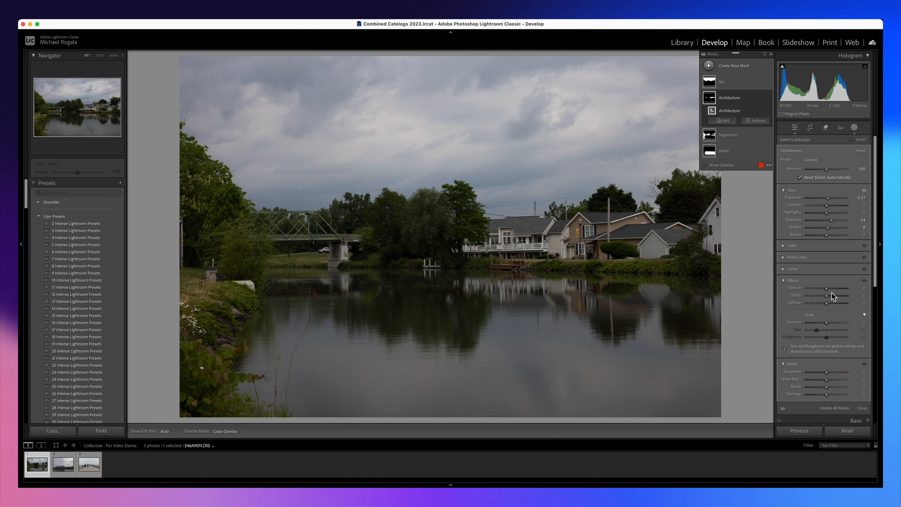
left_click_drag(826, 289, 830, 299)
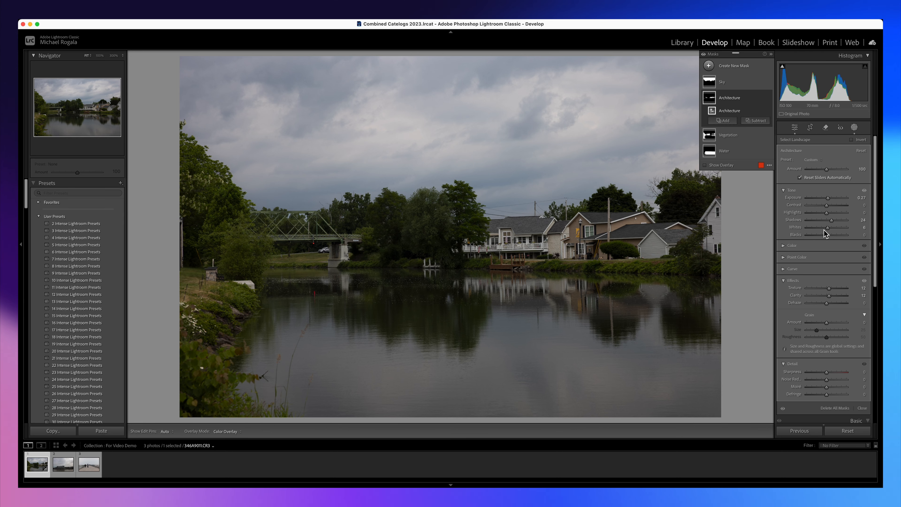
left_click(786, 281)
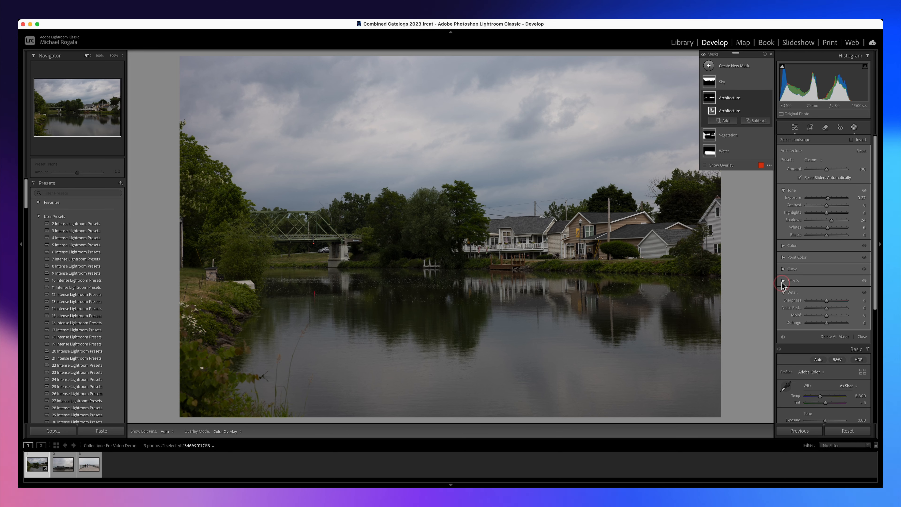
Warm the Architecture mask slightly, set its Saturation to 15 and raise its Whites to 10.
left_click(783, 245)
left_click_drag(826, 289, 831, 289)
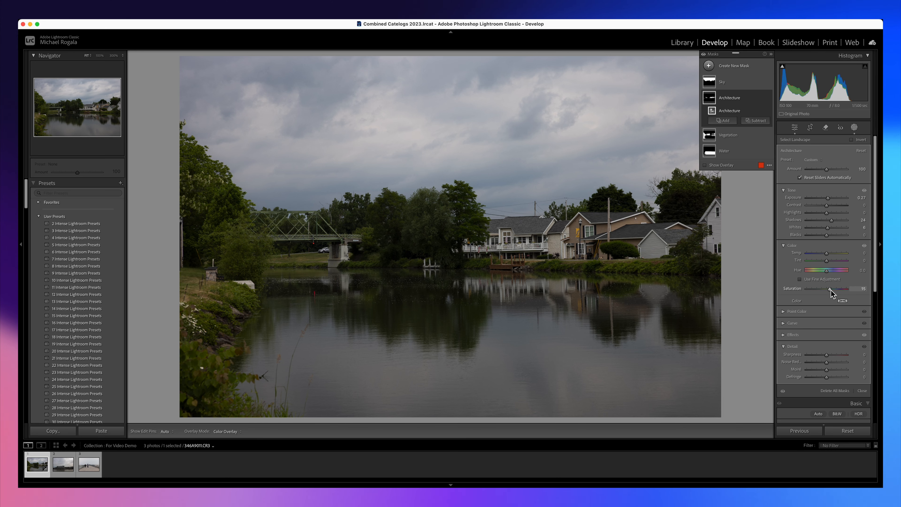
left_click_drag(825, 253, 830, 229)
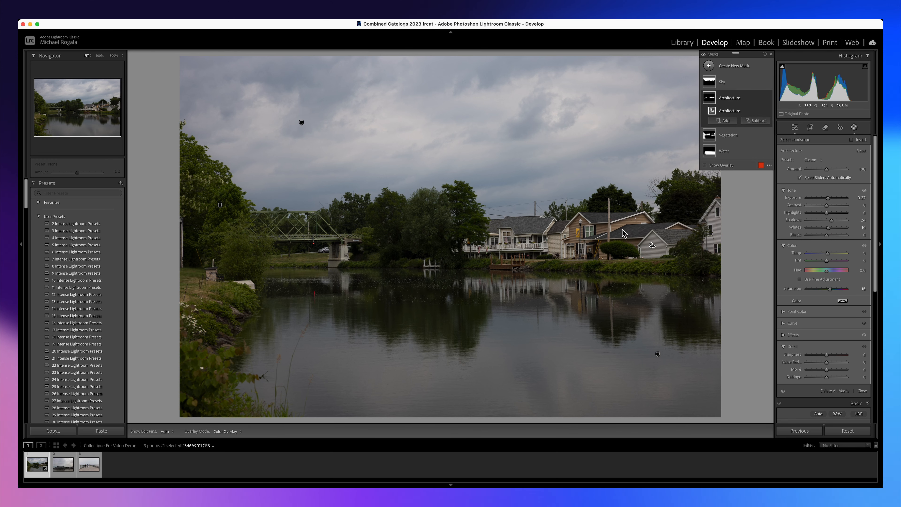
mouse_move(652, 245)
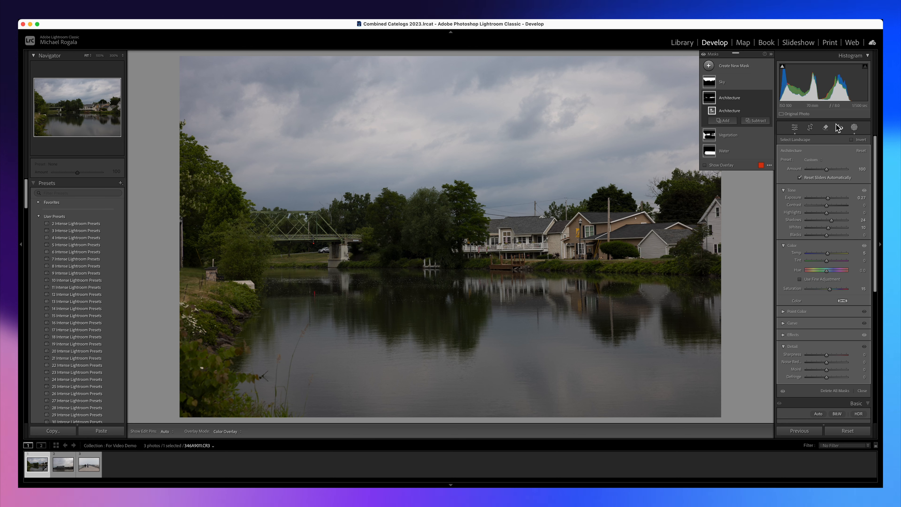
Add a smaller brush to the Vegetation mask and paint over the shoreline reflection below the houses.
left_click(727, 135)
left_click(732, 138)
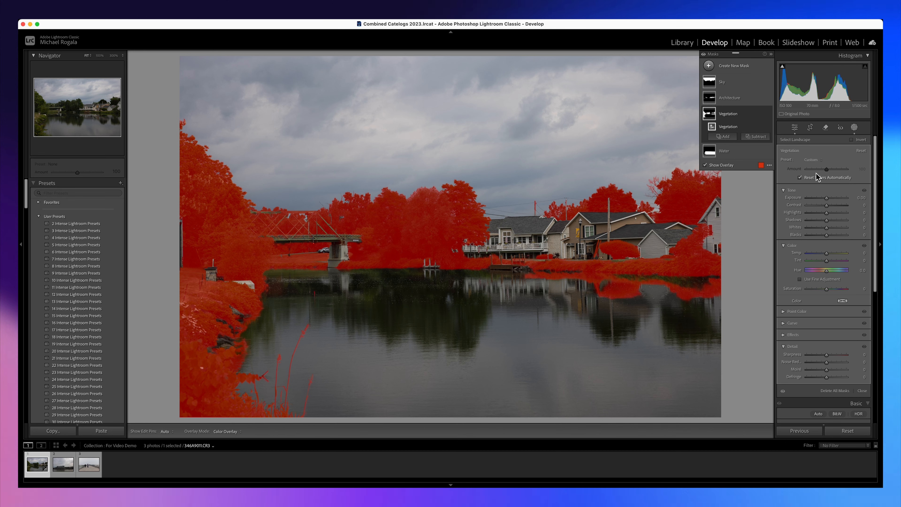
mouse_move(755, 125)
left_click(725, 137)
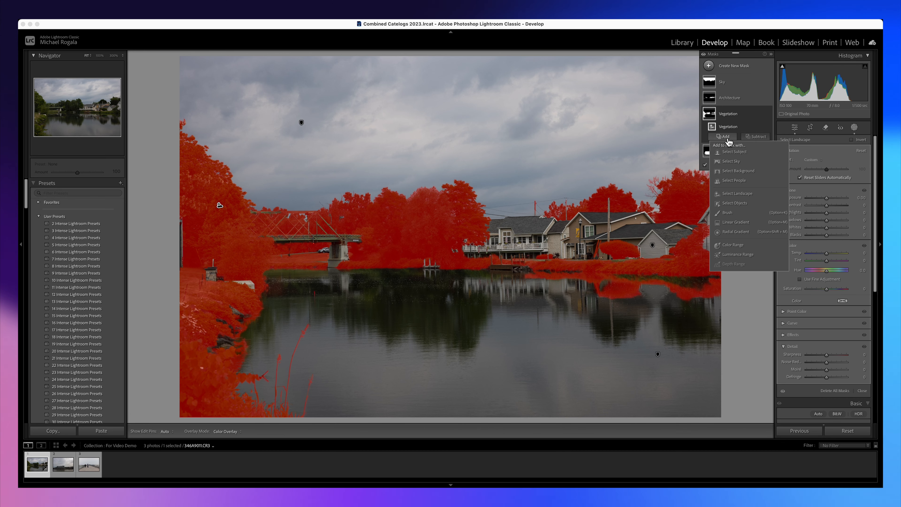
left_click(734, 213)
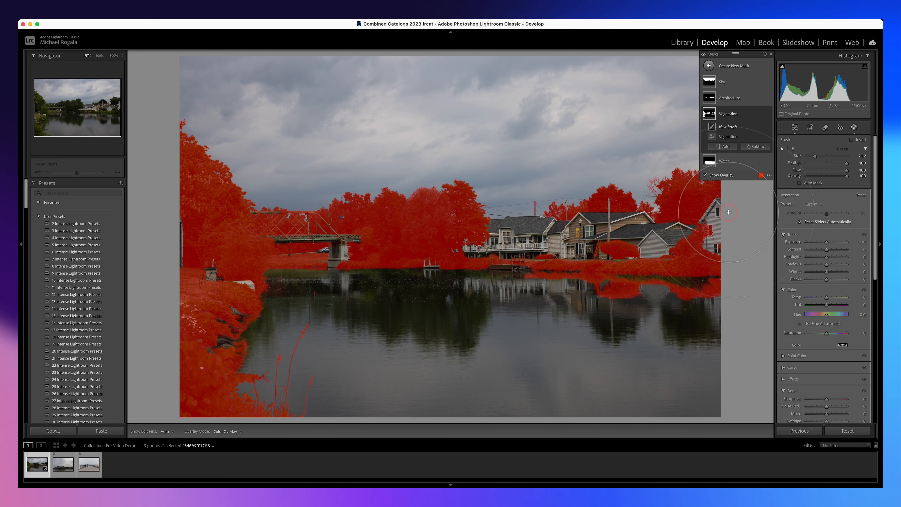
left_click_drag(815, 156, 809, 157)
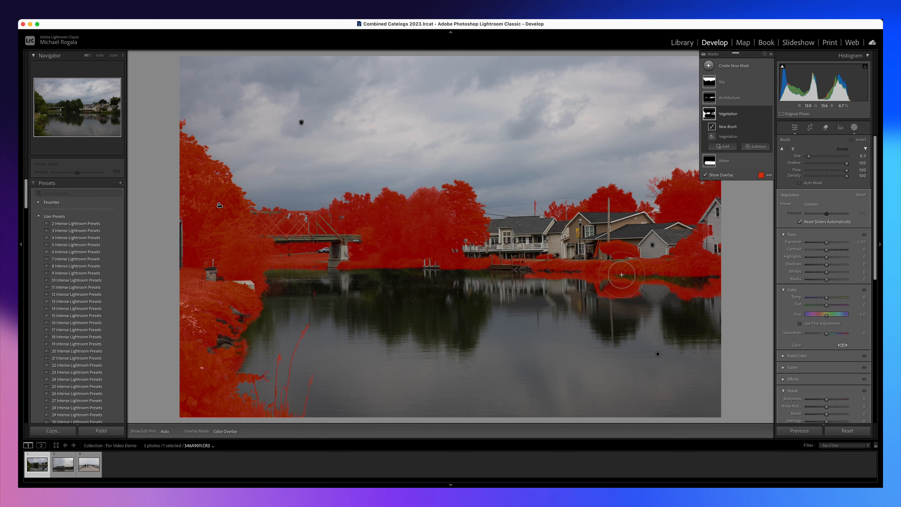
key("h")
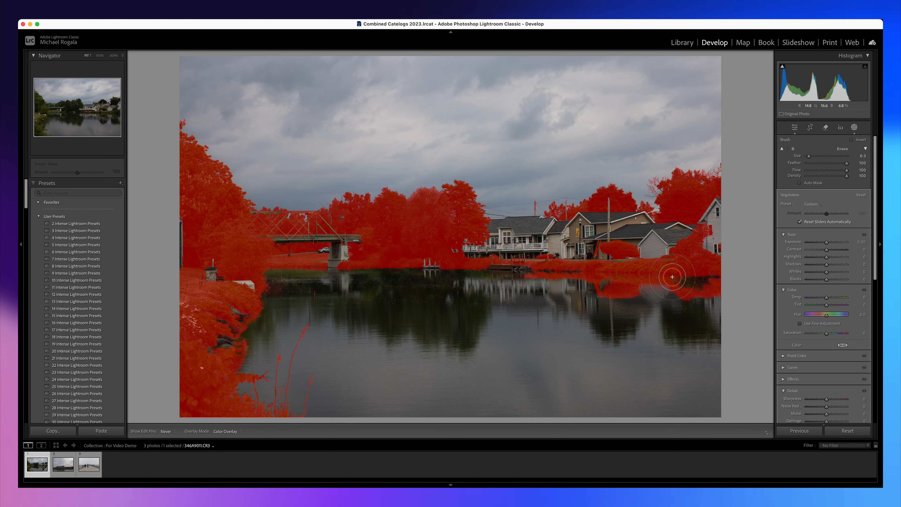
key("h")
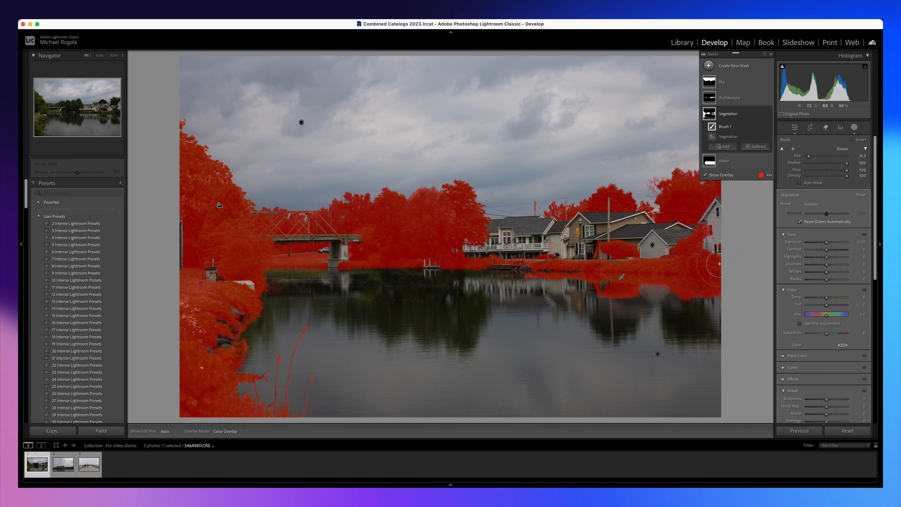
Set the brush size to 3.1 and paint the two dark tree reflections in front of the houses into the Vegetation mask.
left_click_drag(808, 157, 808, 156)
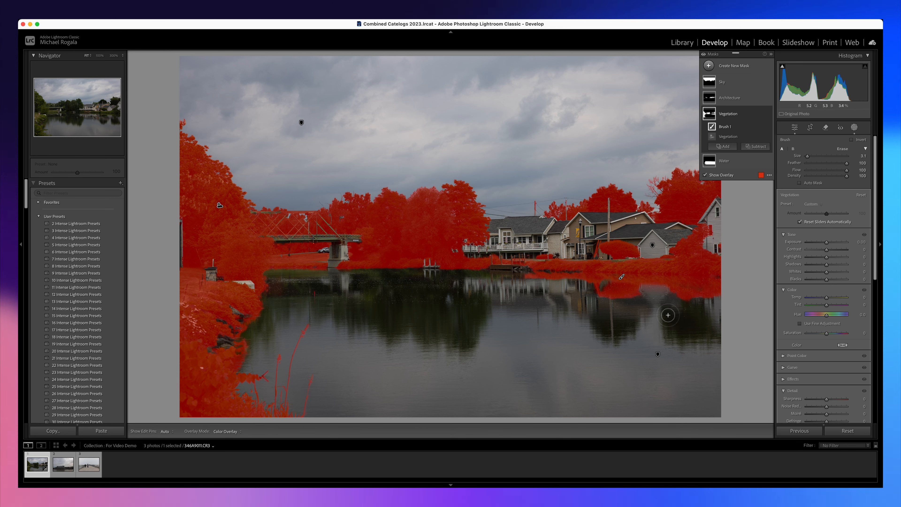
key("h")
left_click_drag(672, 336, 705, 327)
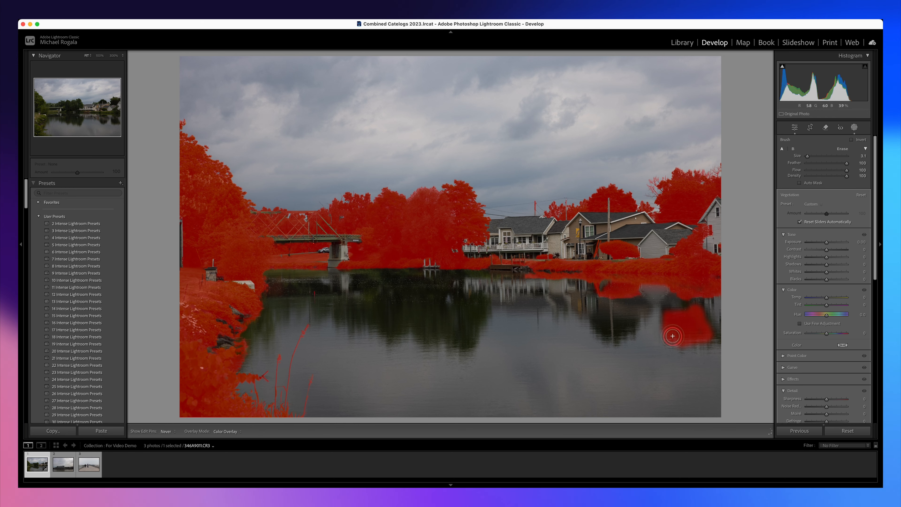
key("h")
key("h")
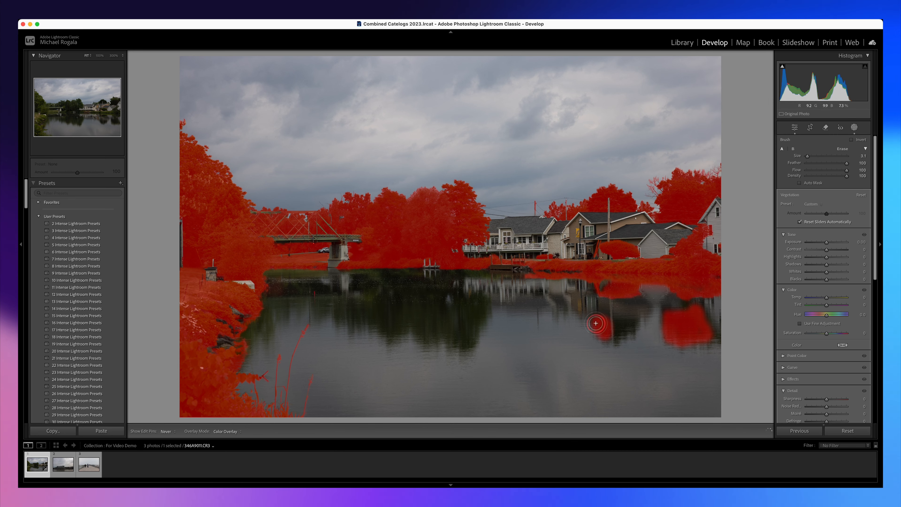
key("h")
key("h")
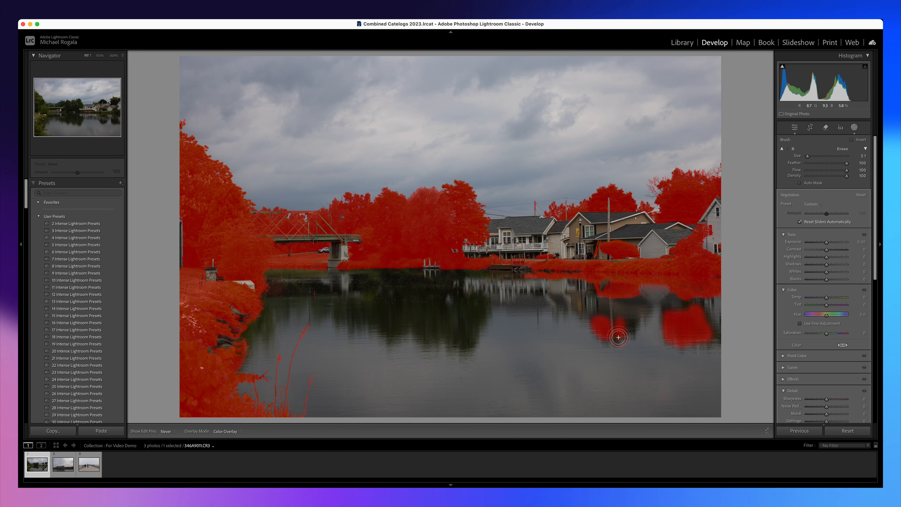
Paint the large tree reflection in the middle of the water into the Vegetation mask.
key("h")
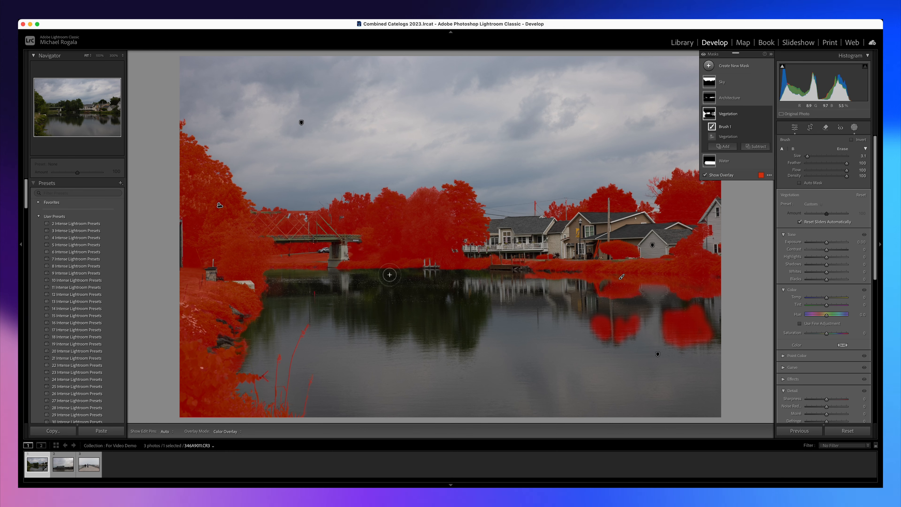
key("h")
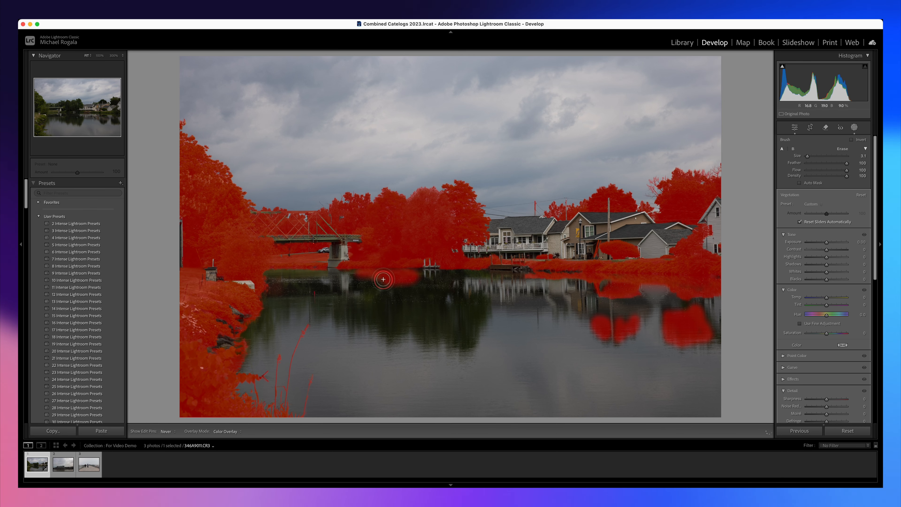
mouse_move(372, 288)
left_mouse_down()
mouse_move(333, 301)
mouse_move(320, 315)
mouse_move(359, 312)
mouse_move(354, 324)
mouse_move(372, 309)
mouse_move(391, 339)
mouse_move(413, 326)
mouse_move(463, 343)
mouse_move(484, 307)
mouse_move(453, 298)
mouse_move(447, 282)
mouse_move(486, 273)
mouse_move(381, 299)
mouse_move(440, 299)
mouse_move(389, 316)
mouse_move(445, 318)
mouse_move(431, 326)
mouse_move(462, 328)
mouse_move(469, 319)
mouse_move(452, 311)
mouse_move(468, 318)
mouse_move(459, 324)
mouse_move(448, 310)
mouse_move(472, 314)
mouse_move(456, 331)
mouse_move(422, 312)
left_mouse_up()
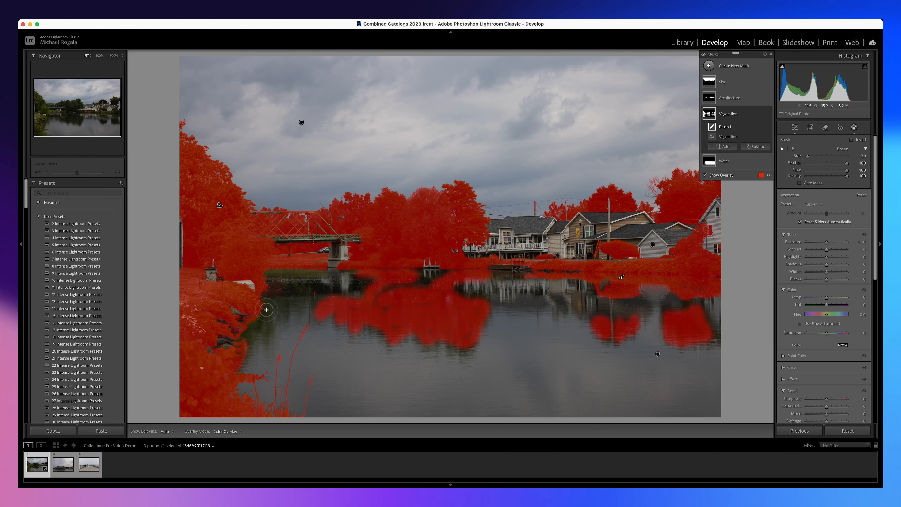
Paint the reflections along the bank and below the bridge into the Vegetation mask, using a brush size of 3.5.
mouse_move(265, 317)
left_mouse_down()
mouse_move(253, 326)
mouse_move(267, 321)
left_mouse_up()
scroll(271, 312, "up", 5)
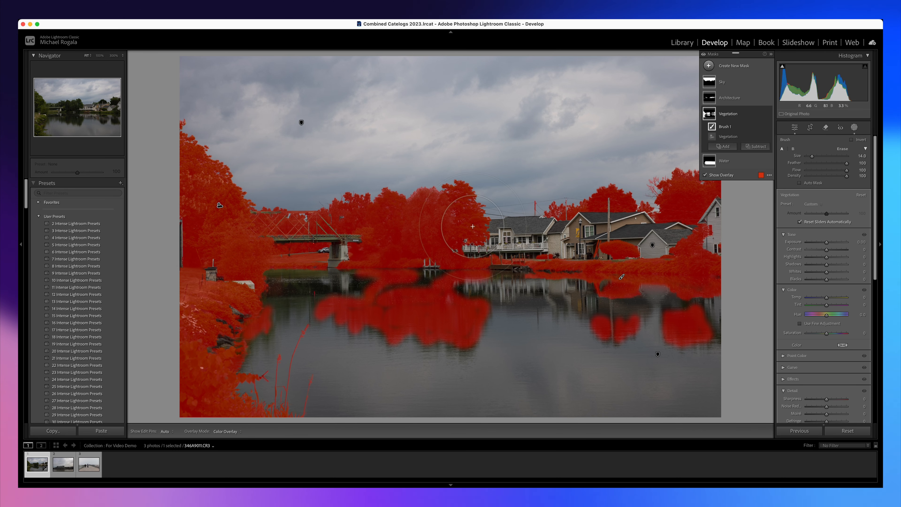
left_click_drag(812, 156, 810, 157)
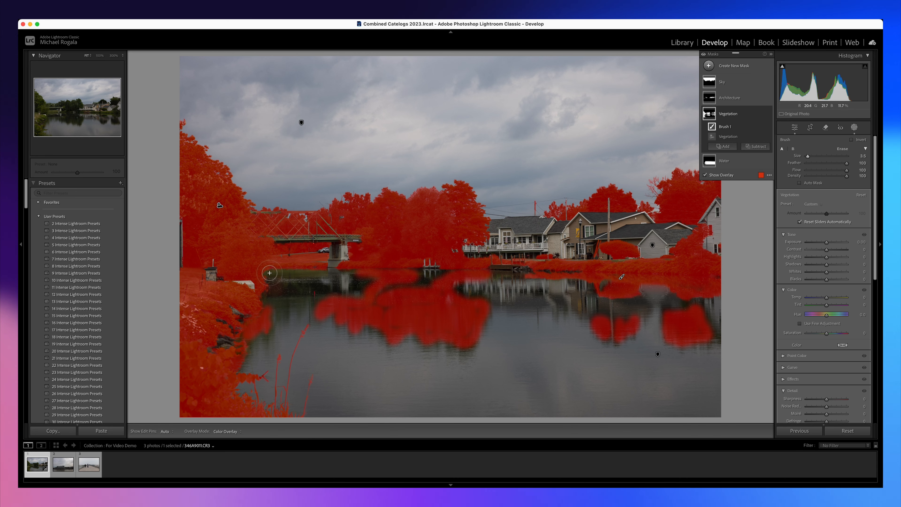
key("h")
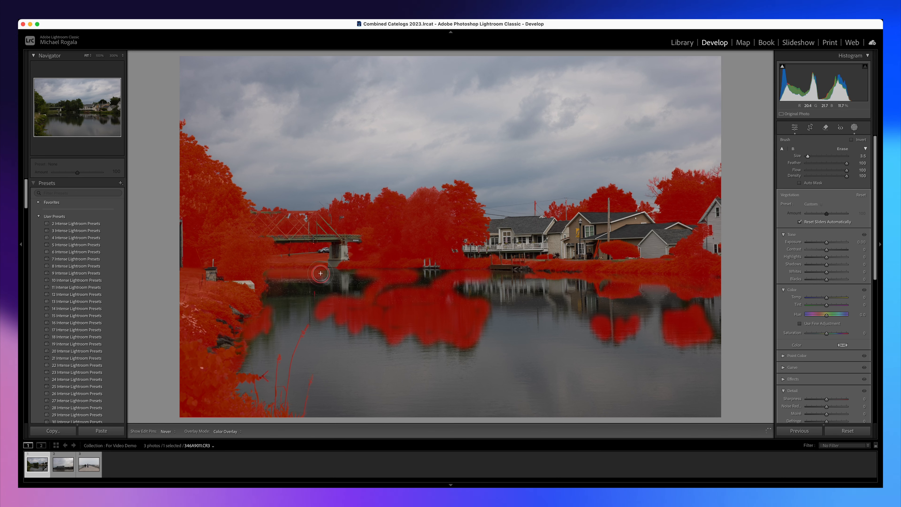
key("h")
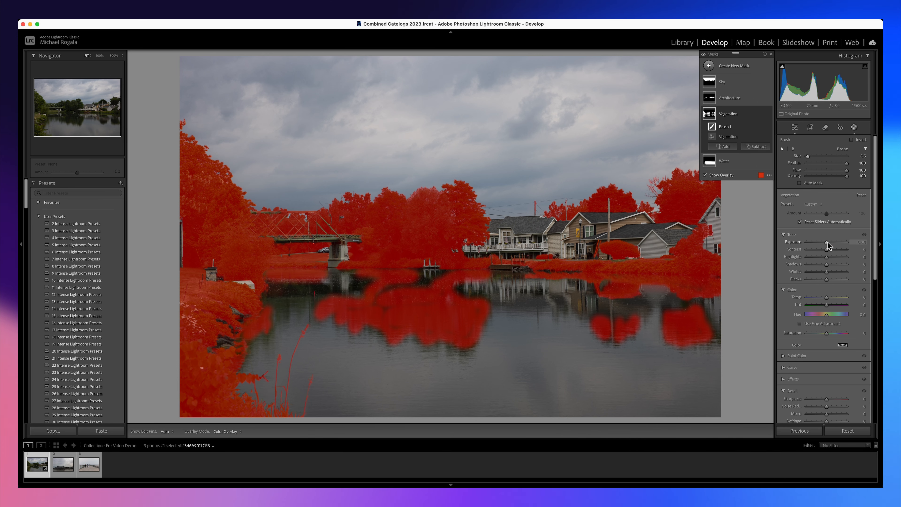
Brighten the Vegetation mask's Exposure, Shadows and Whites, lower Blacks to -2, and set Texture to 19 and Clarity to 6.
left_click_drag(826, 244, 826, 280)
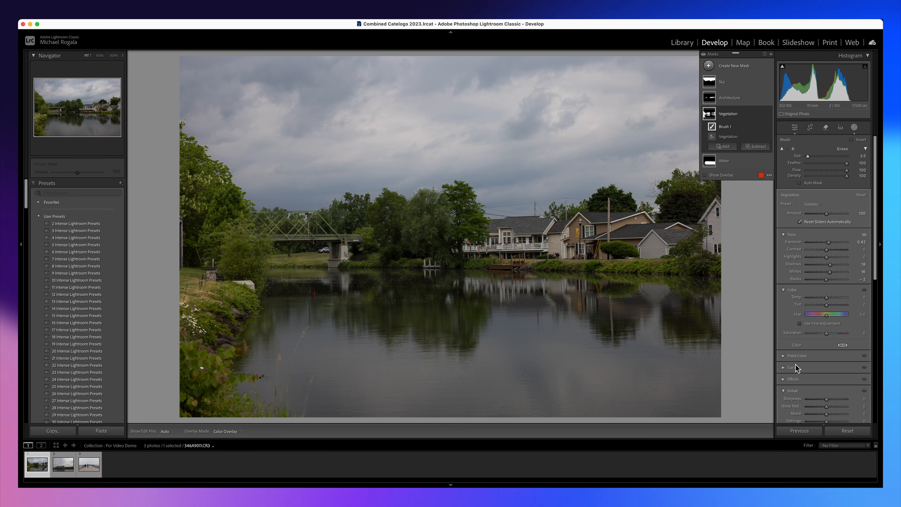
left_click(783, 380)
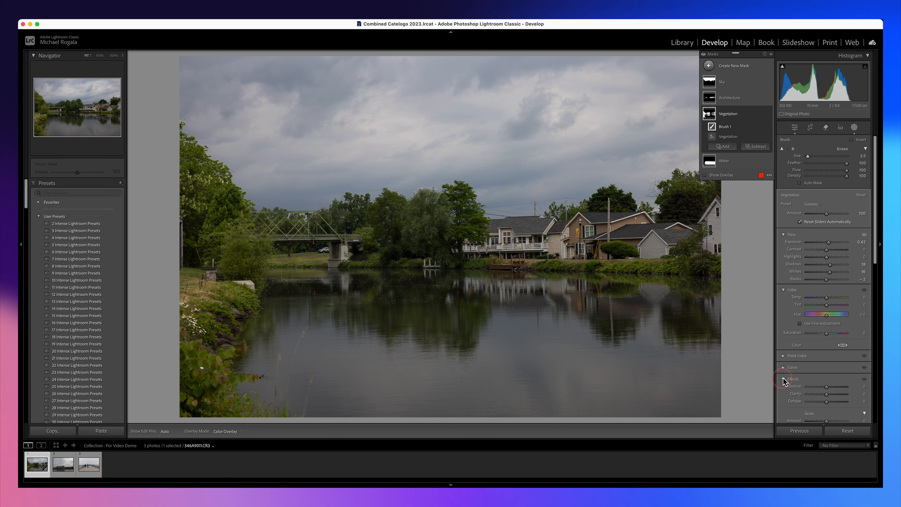
left_click_drag(827, 388, 829, 395)
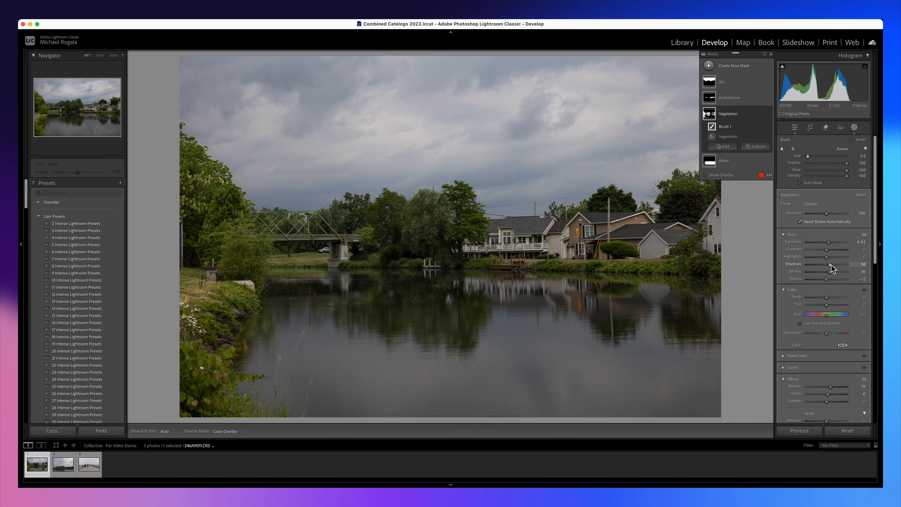
left_click_drag(830, 268, 833, 268)
Set the Vegetation mask's Temp to 33 and Tint to 22, and lower its Saturation slightly.
left_click(783, 235)
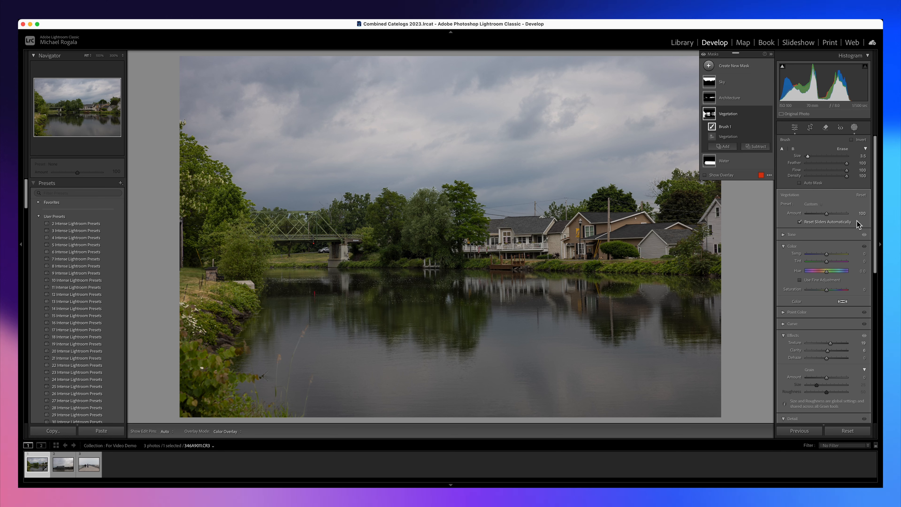
left_click_drag(826, 255, 833, 258)
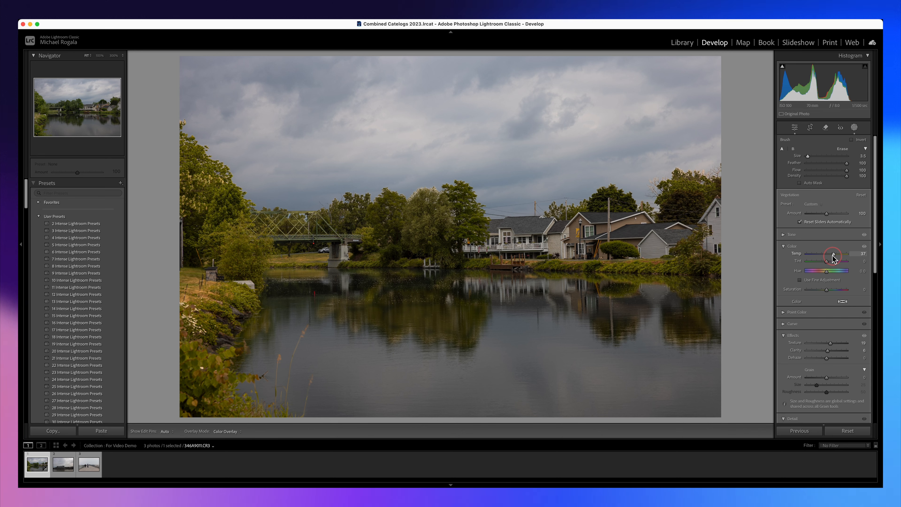
left_click_drag(827, 262, 830, 263)
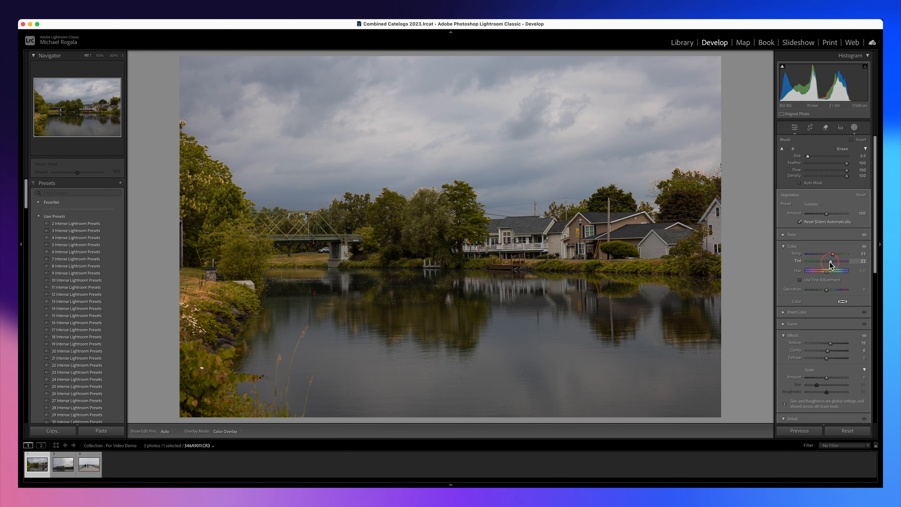
left_click(825, 290)
left_click_drag(823, 290, 824, 291)
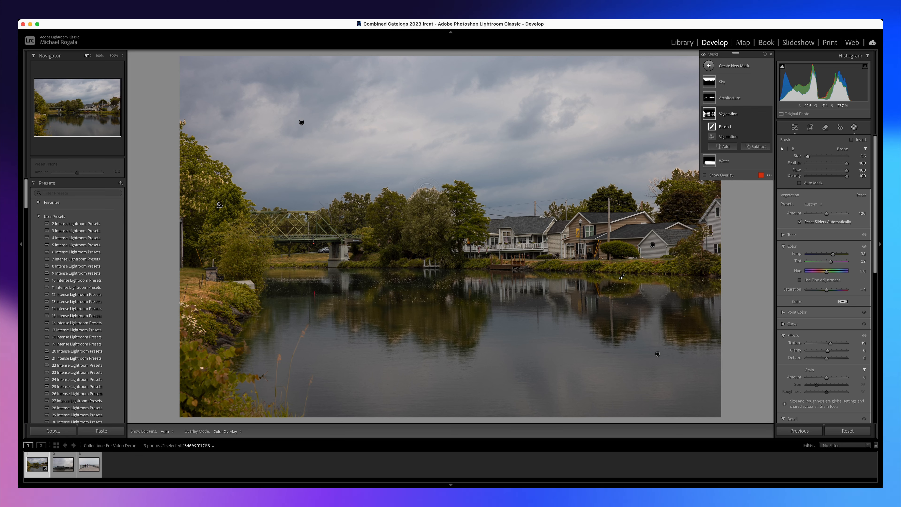
key("super+equal")
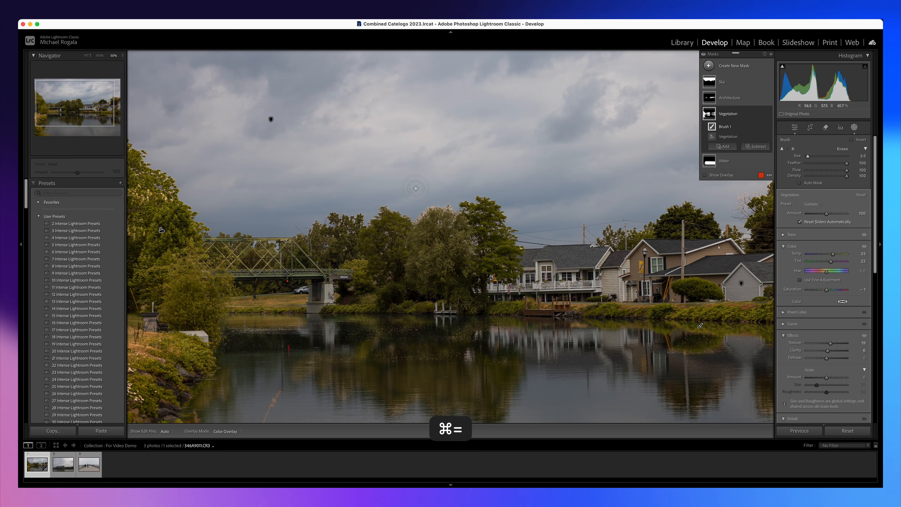
key("super+equal")
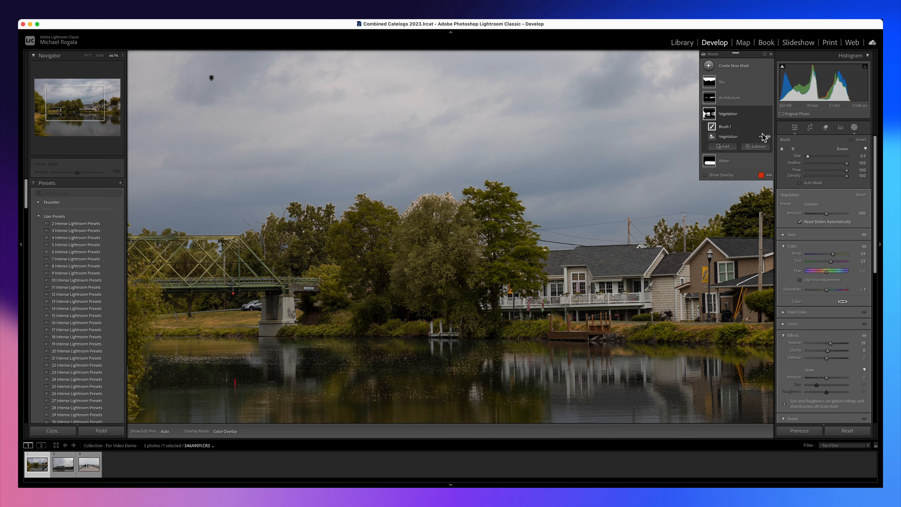
left_click(723, 146)
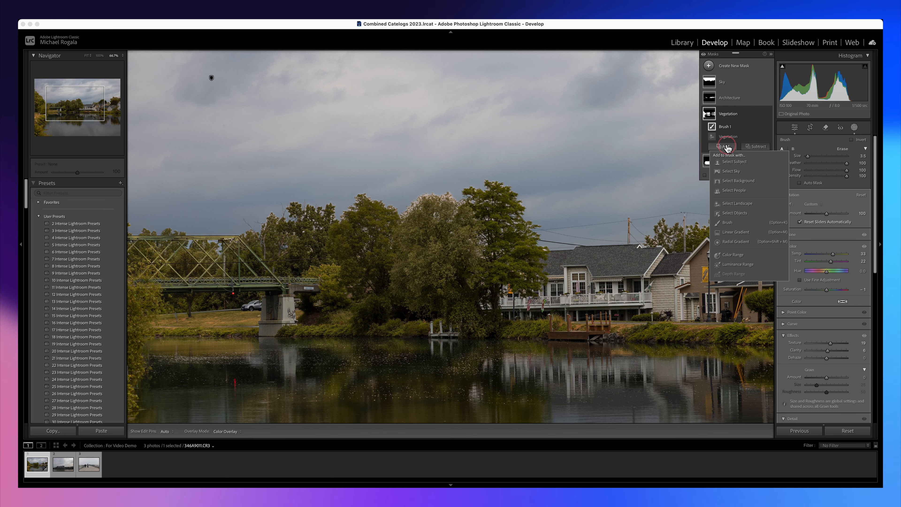
left_click(730, 222)
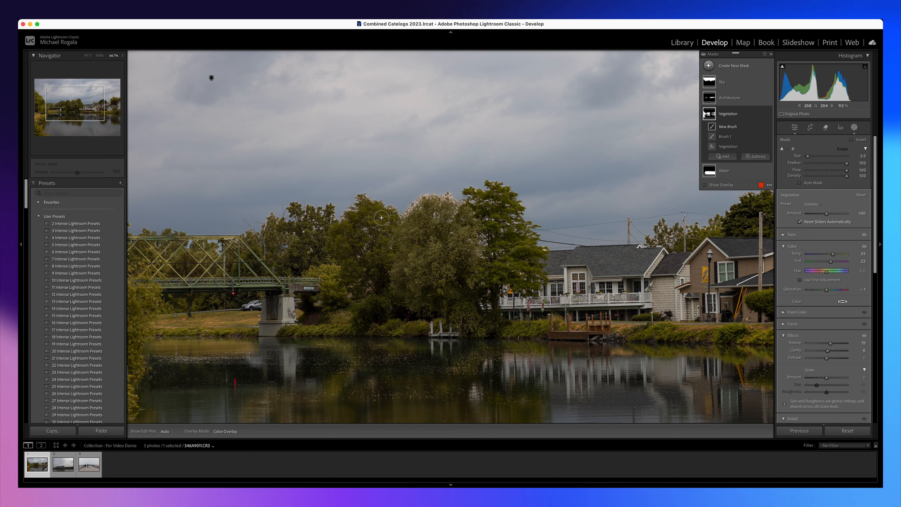
key("h")
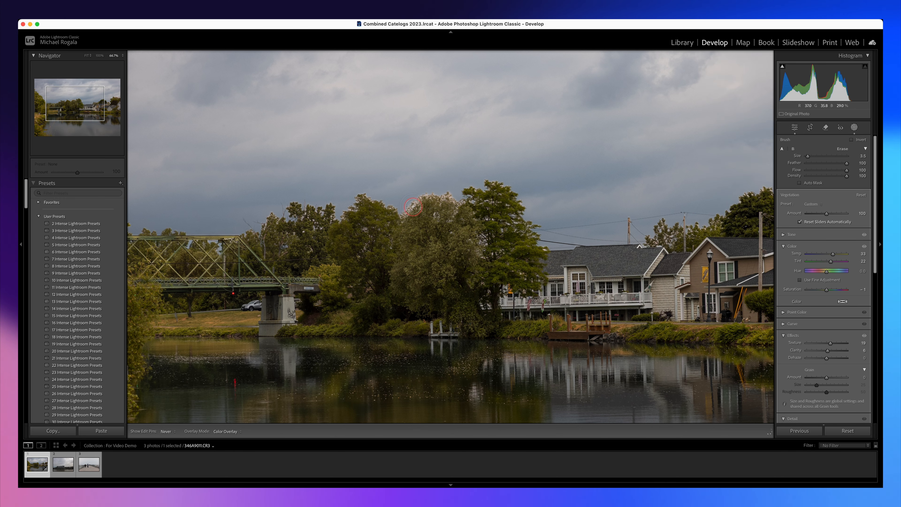
key("h")
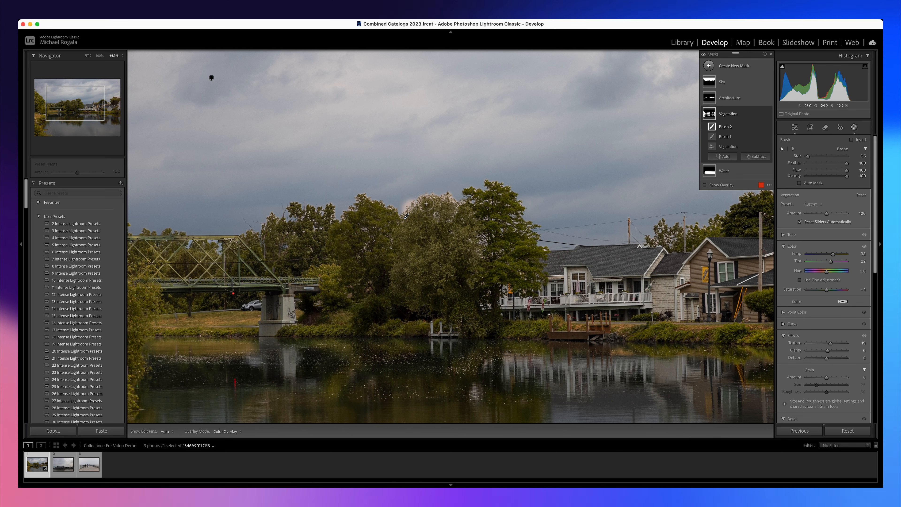
key("super+z")
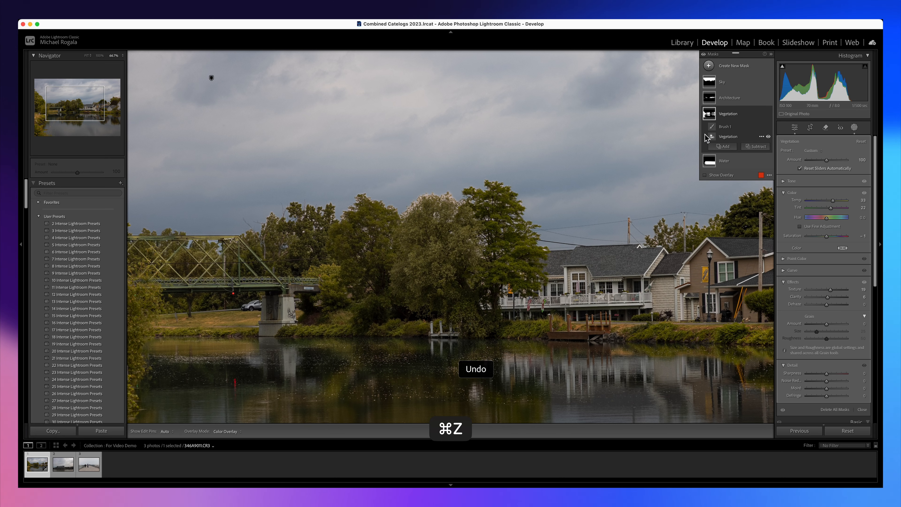
Subtract a brush from the Vegetation mask, painting over the tops of the trees between the bridge and the houses.
left_click(757, 148)
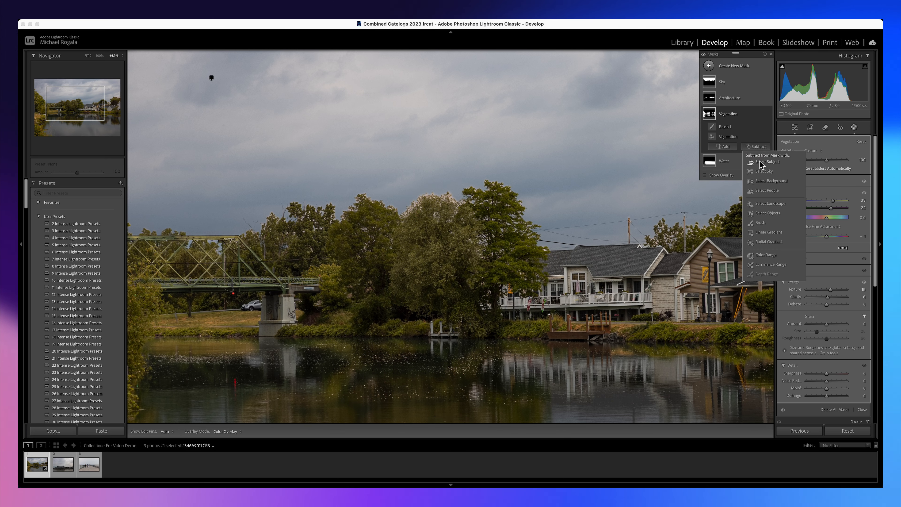
left_click(760, 222)
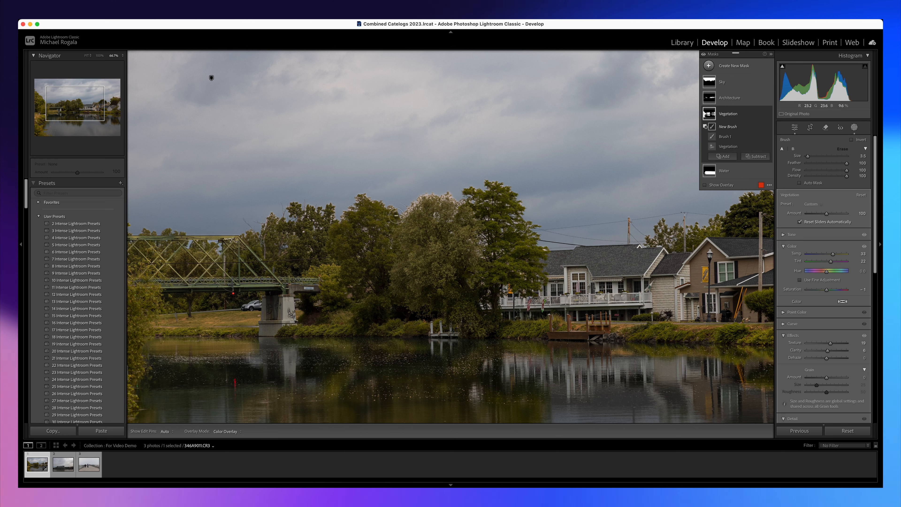
key("h")
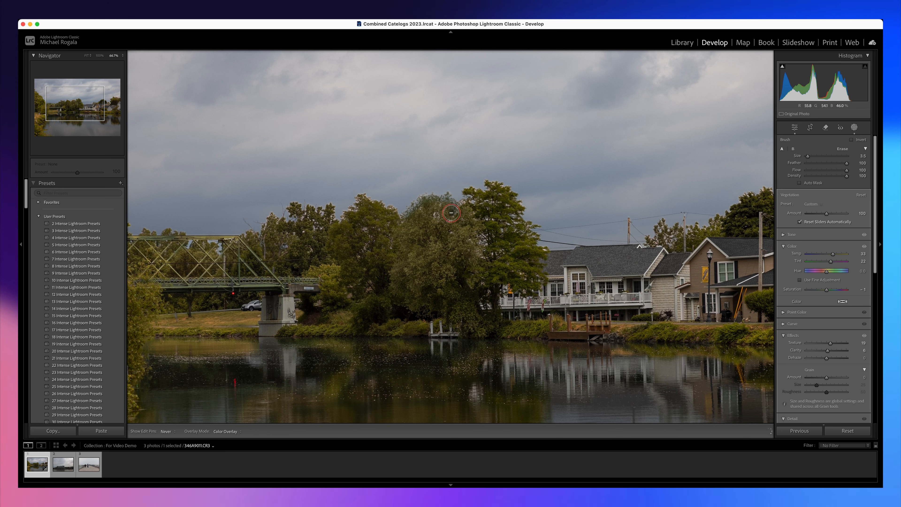
left_click_drag(458, 209, 454, 214)
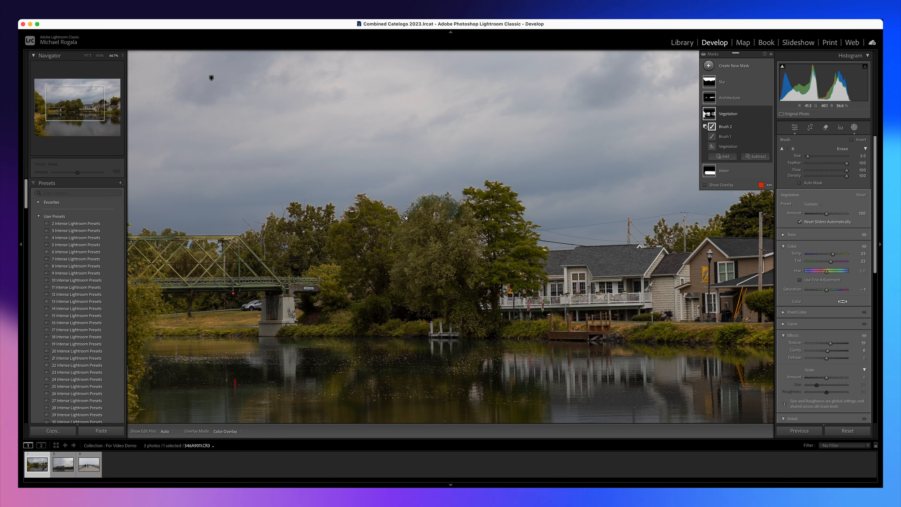
mouse_move(352, 212)
left_mouse_down()
mouse_move(367, 200)
mouse_move(395, 213)
left_mouse_up()
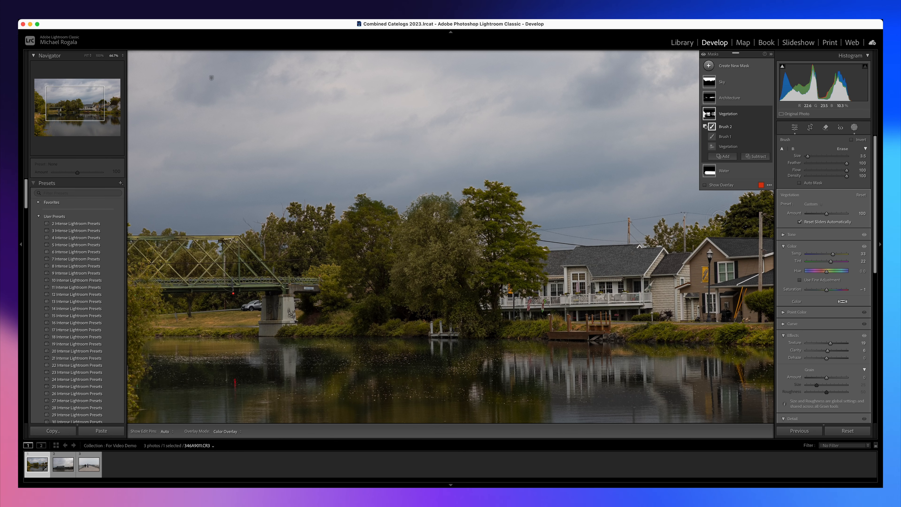
key("super+minus")
key("super+minus")
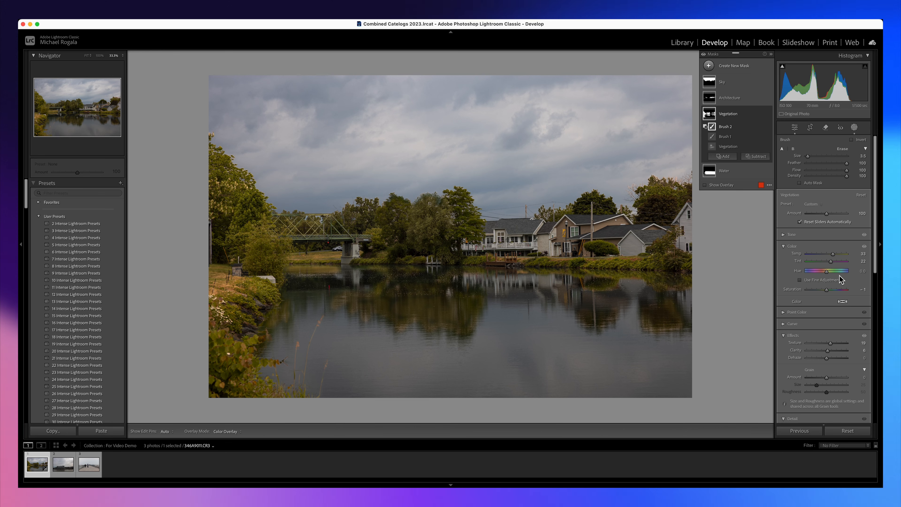
Sample the foliage beside the bridge with Point Color, set Hue Shift to -20 and Sat Shift to -17, and raise Lum Shift slightly.
left_click(782, 313)
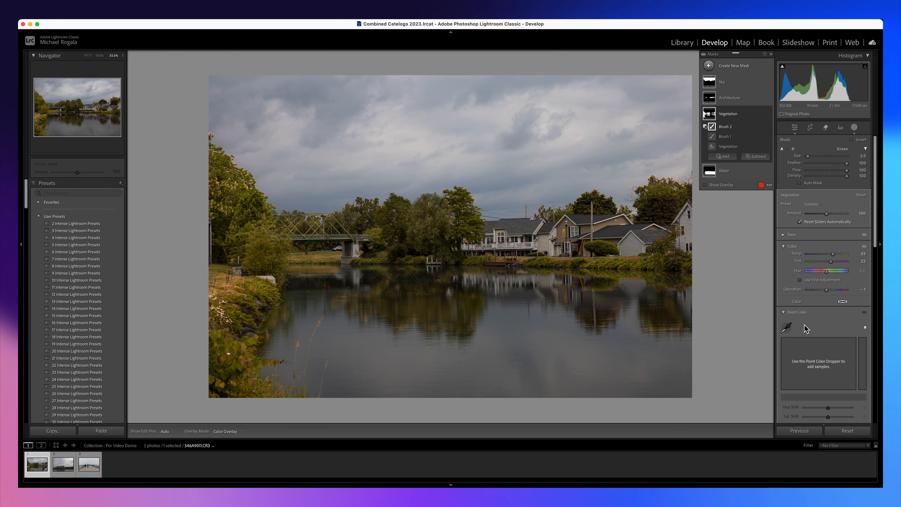
left_click(786, 328)
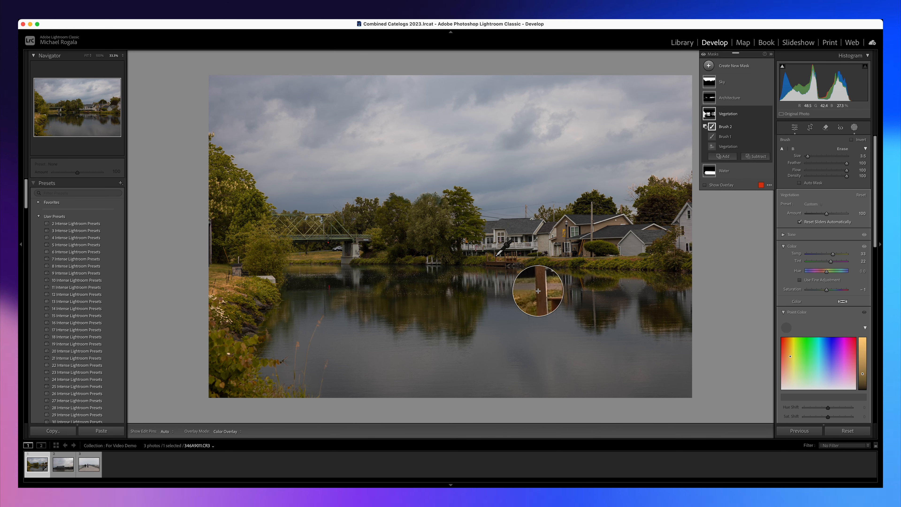
left_click(297, 280)
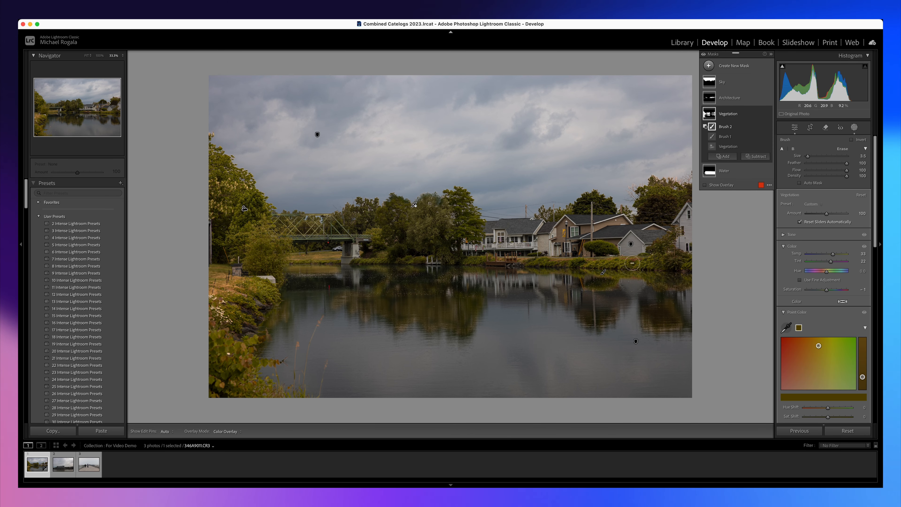
left_click_drag(818, 345, 808, 363)
left_click_drag(874, 243, 874, 284)
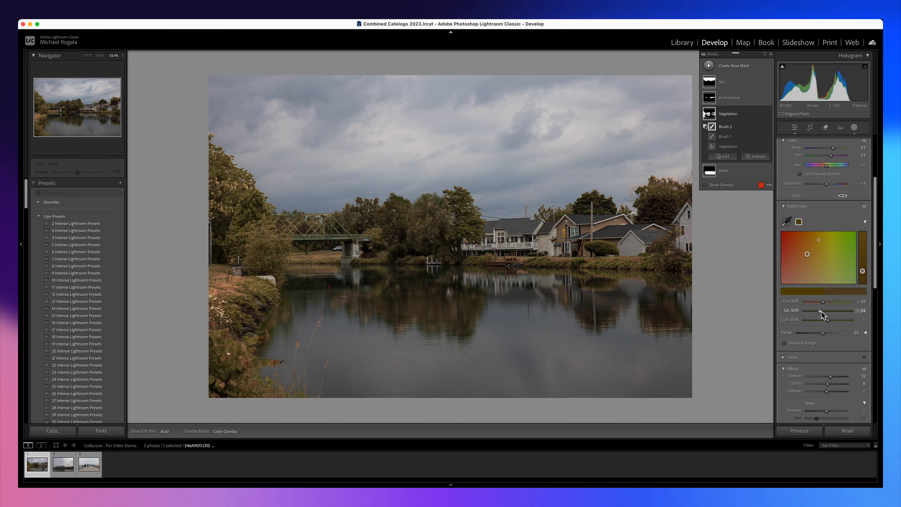
left_click_drag(822, 311, 823, 312)
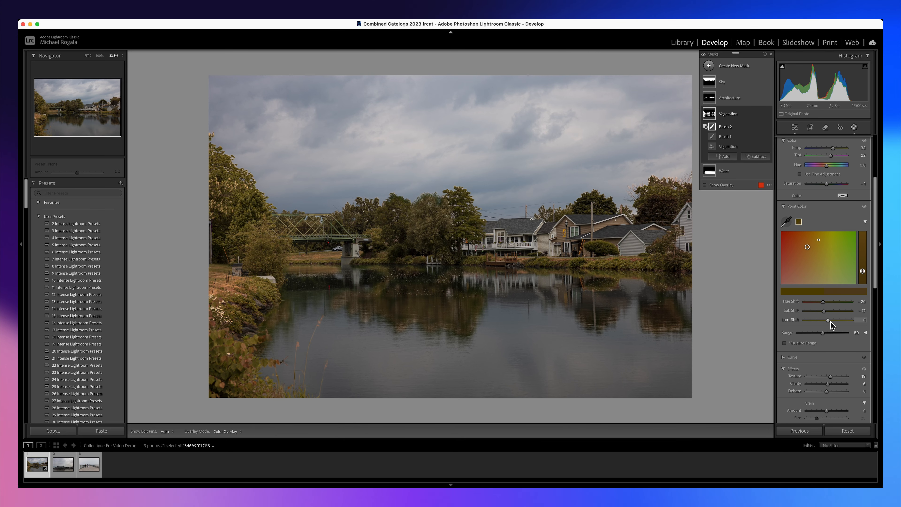
left_click_drag(829, 321, 830, 324)
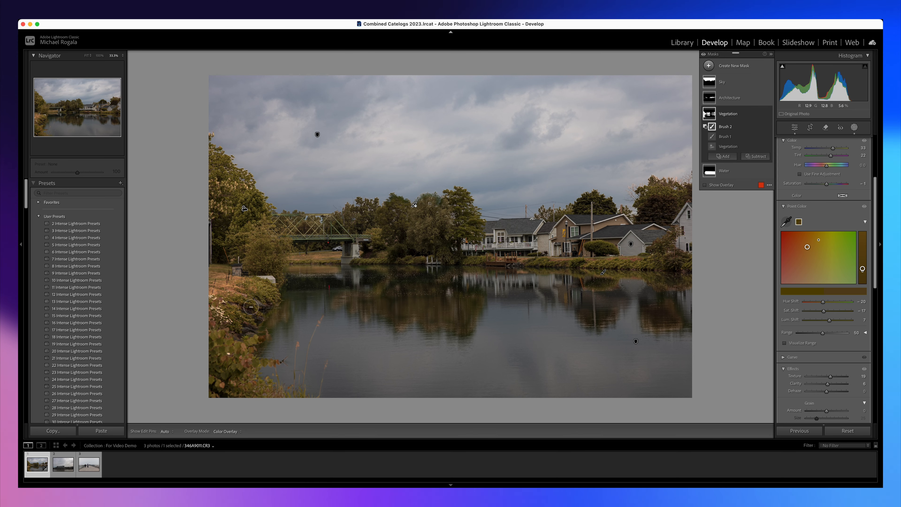
Add a Point Color sample from the central trees, shift its hue toward orange, set Sat Shift to 24, and slightly raise Lum Shift and Range.
left_click(786, 222)
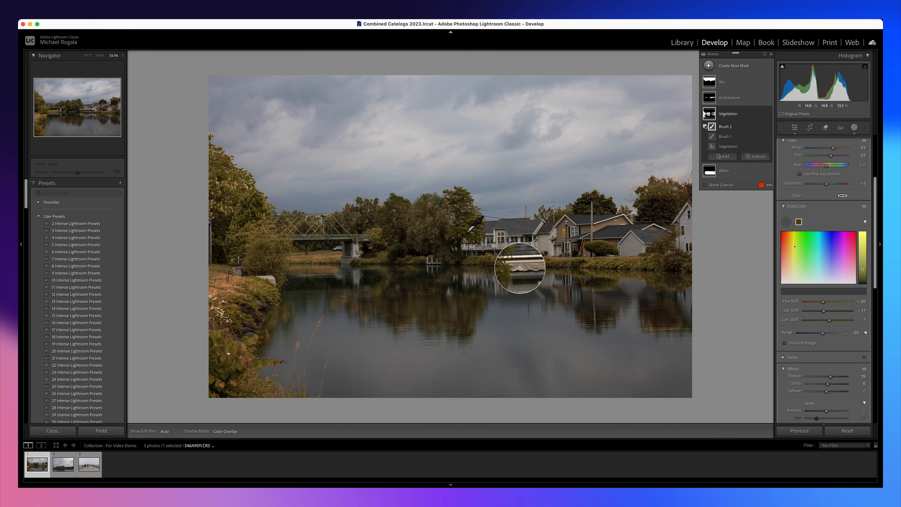
left_click(452, 232)
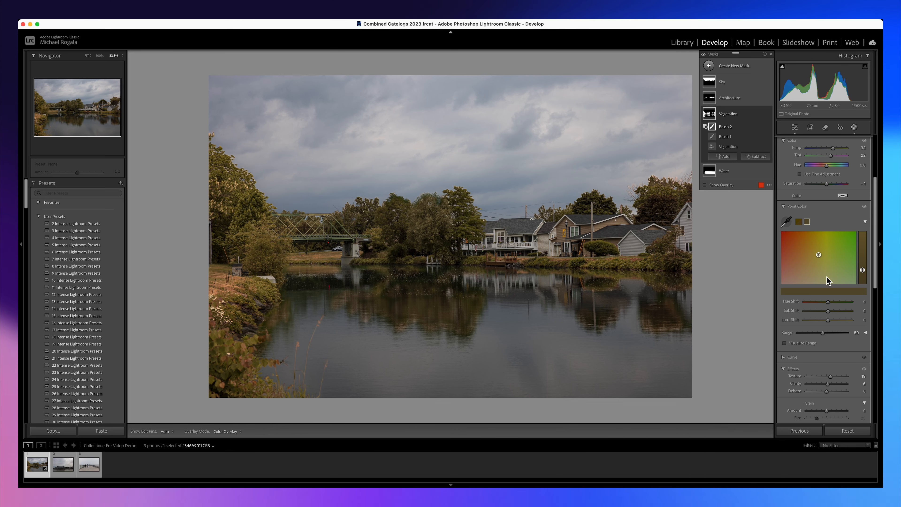
left_click_drag(828, 303, 824, 308)
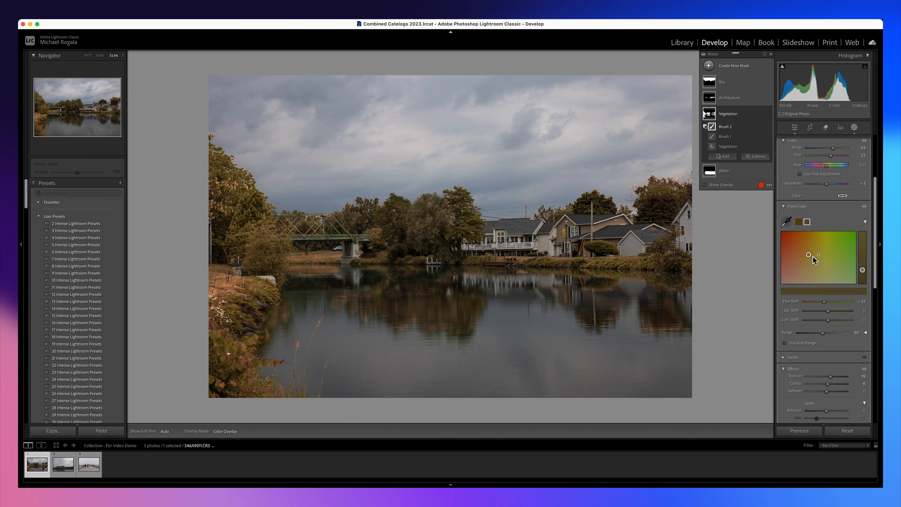
left_click_drag(809, 259, 808, 253)
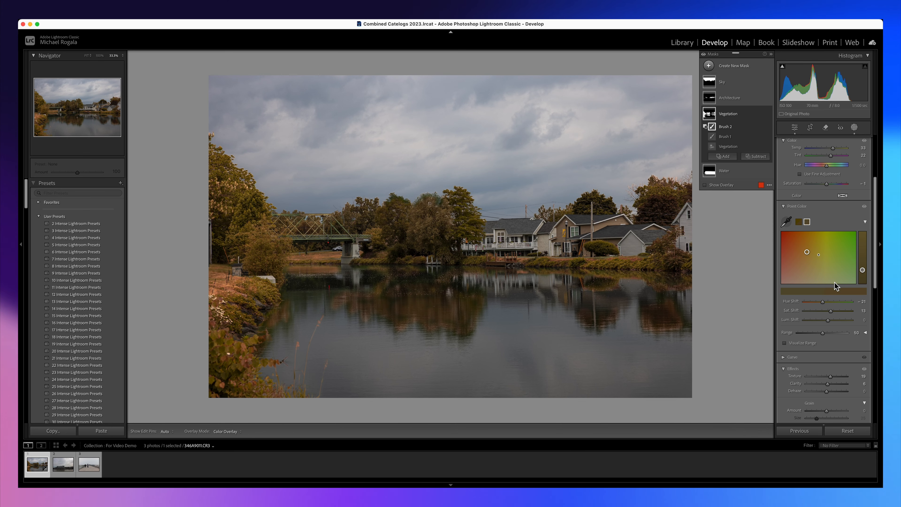
left_click_drag(832, 312, 825, 333)
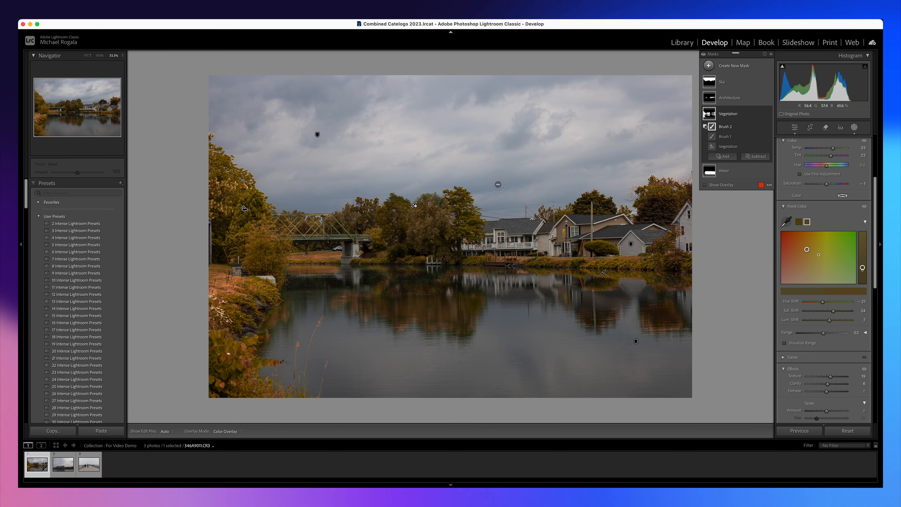
Compare the edited canal photo with its unedited version.
key("backslash")
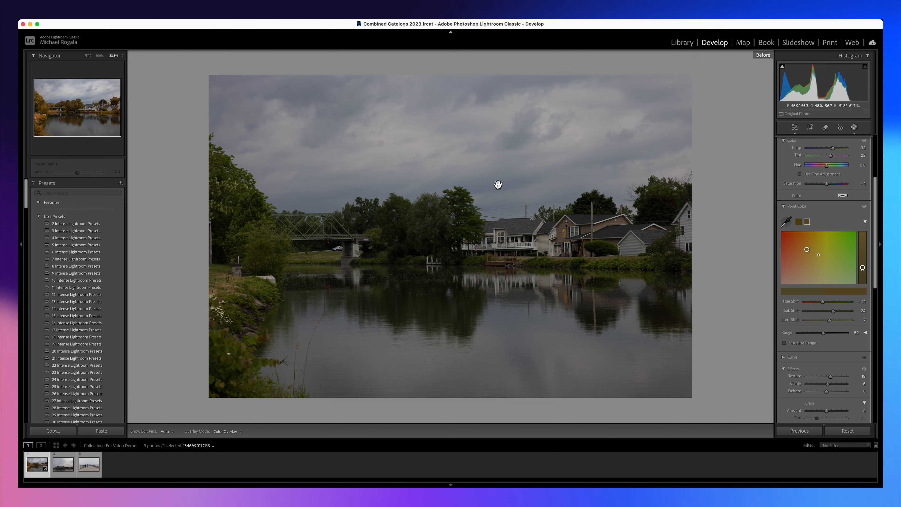
key("backslash")
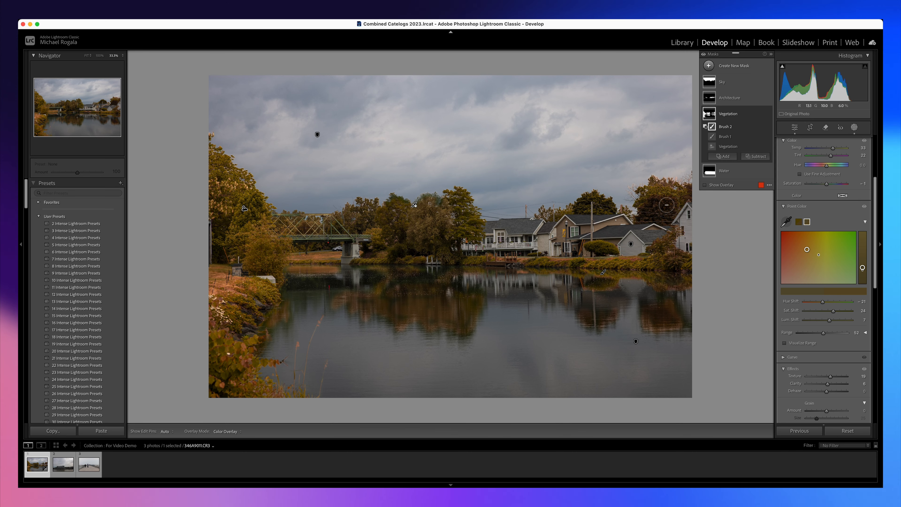
Set the Water mask's Exposure to 0.20, raise Shadows and Whites slightly, and lower Blacks slightly, with the mask overlay hidden.
left_click(724, 171)
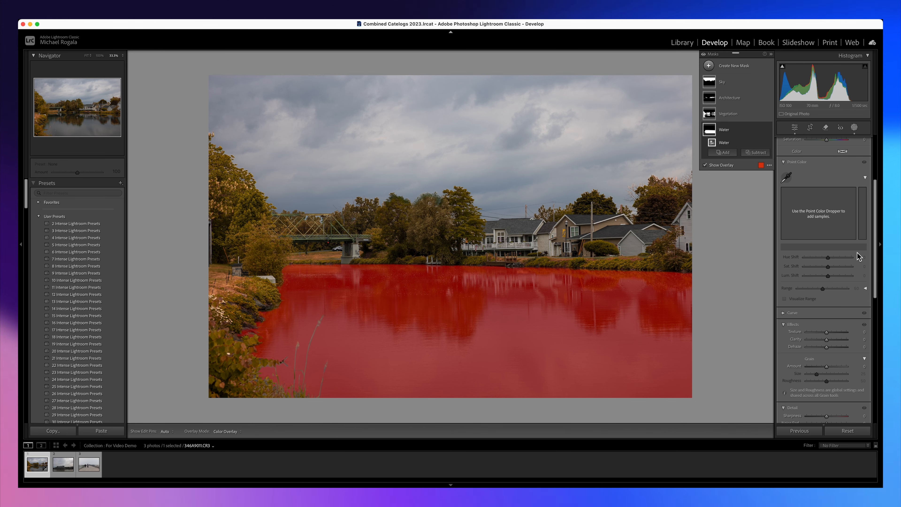
scroll(874, 225, "up", 5)
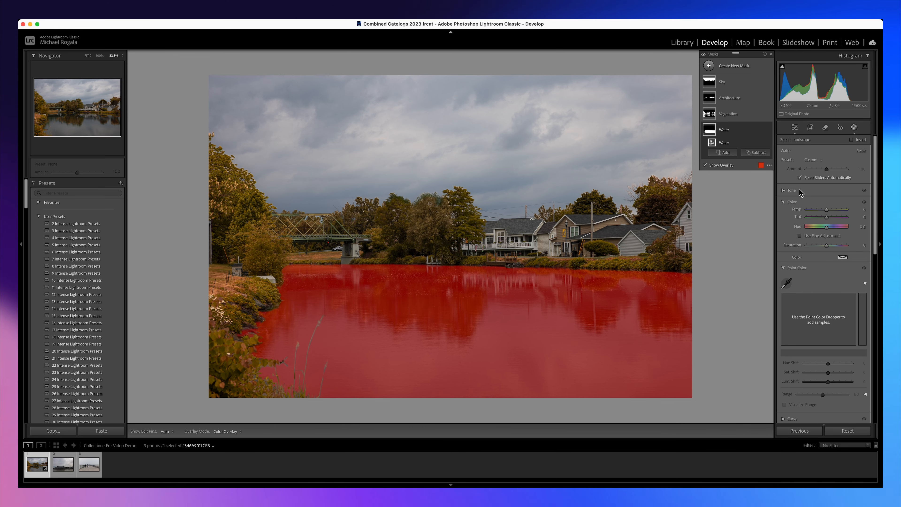
left_click(783, 204)
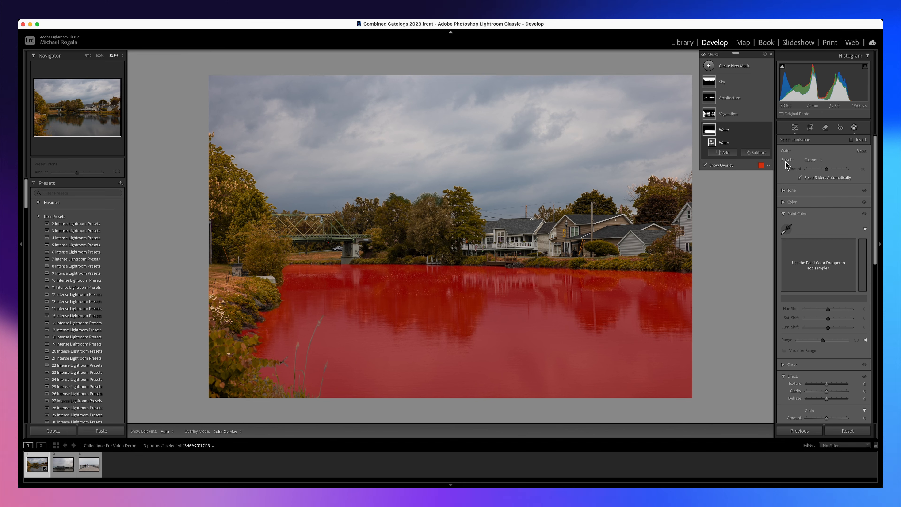
left_click(784, 190)
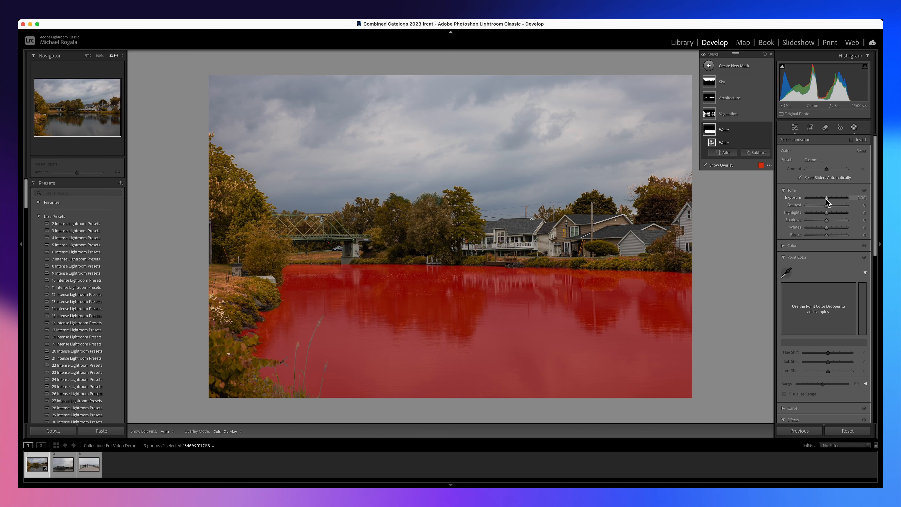
key("o")
left_click_drag(827, 201, 828, 202)
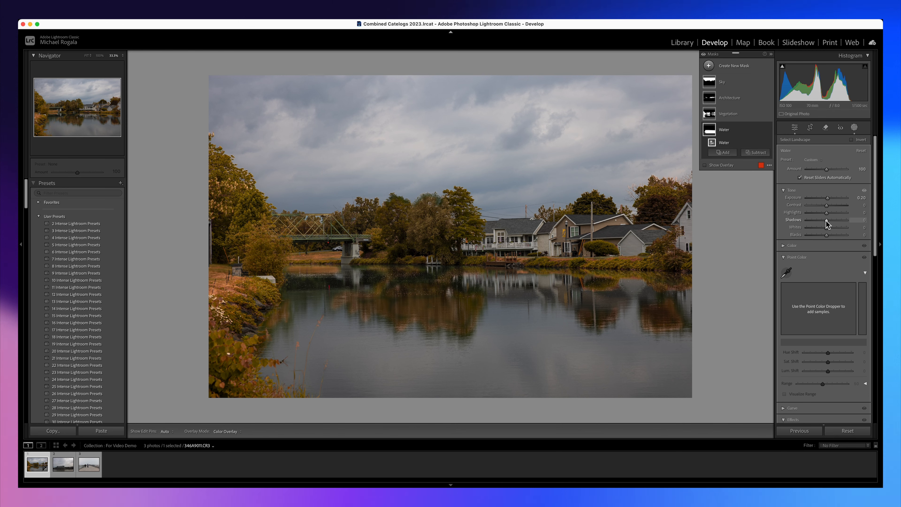
left_click_drag(826, 220, 829, 230)
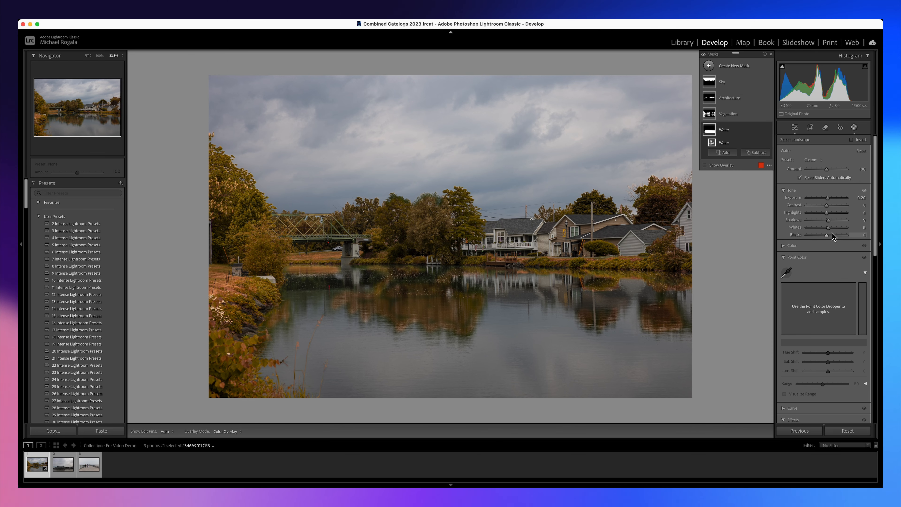
left_click_drag(827, 235, 826, 237)
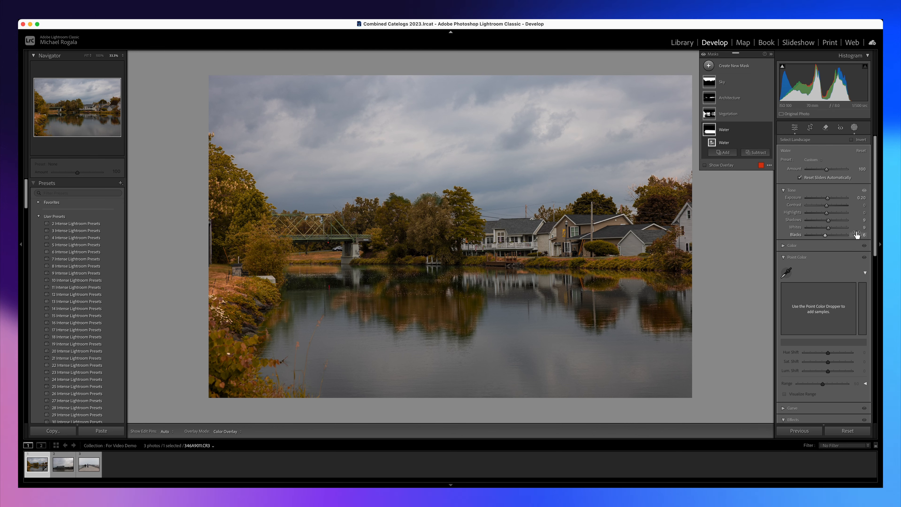
Set the Water mask's Saturation to -22 and Temp to -9, and raise its Whites to 20.
left_click(783, 245)
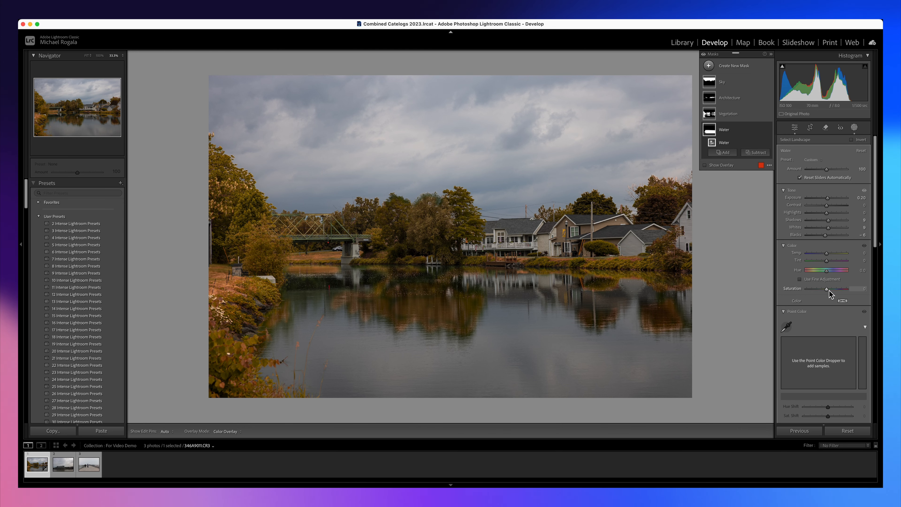
left_click_drag(829, 290, 833, 292)
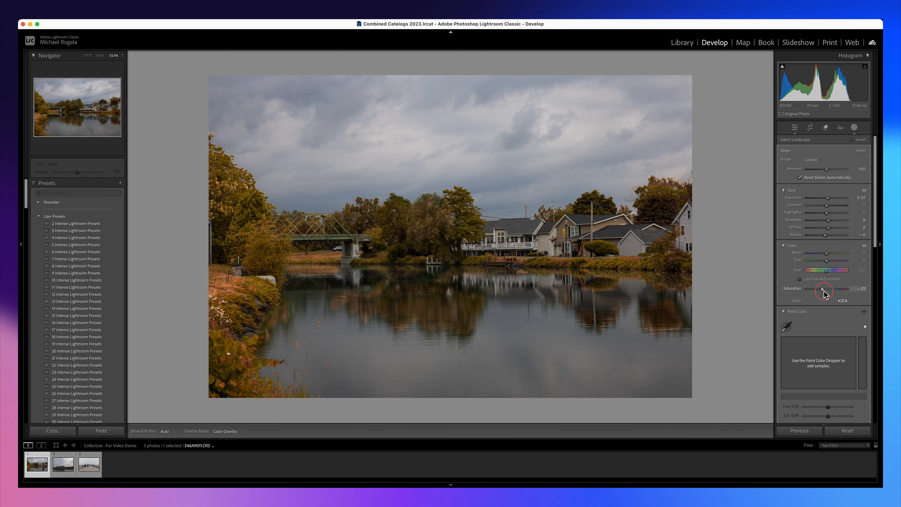
left_click_drag(823, 294, 823, 294)
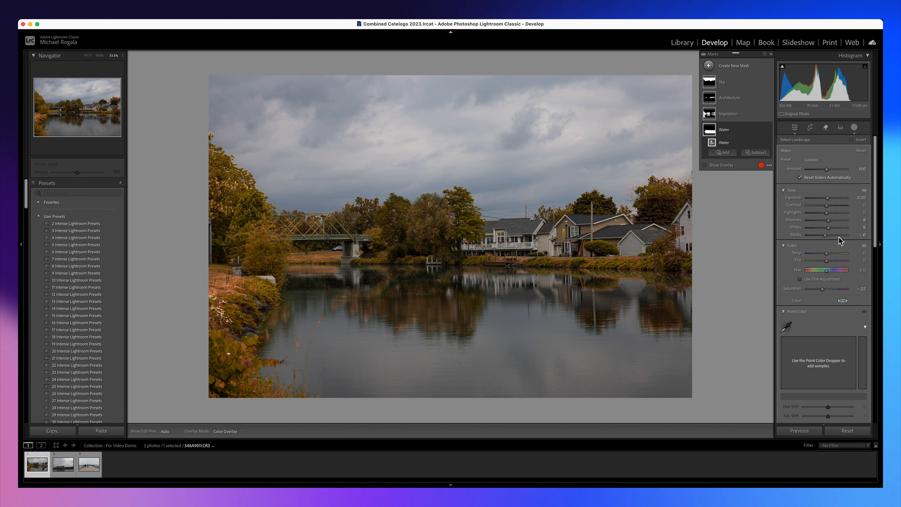
left_click_drag(826, 253, 825, 257)
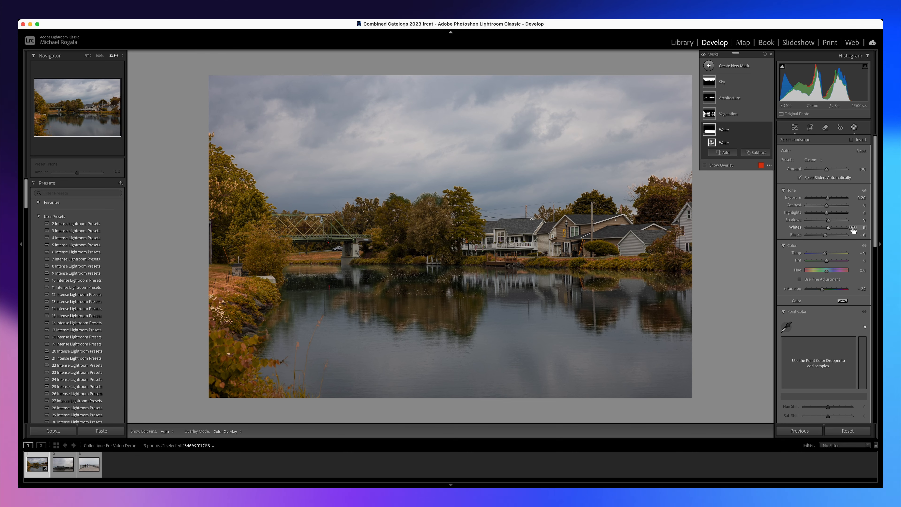
left_click_drag(829, 231, 831, 232)
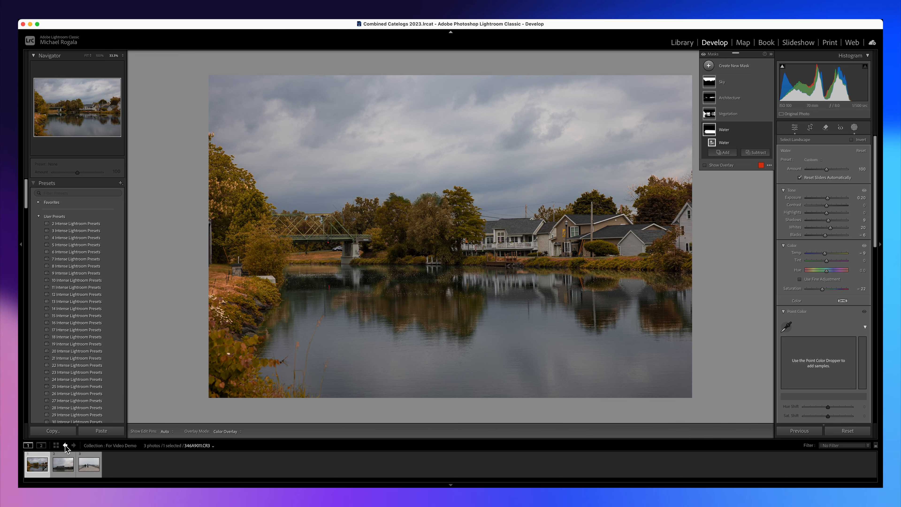
On the Port of Rochester photo, create five separate Landscape masks for Sky, Architecture, Vegetation, Water and Natural Ground.
left_click(63, 463)
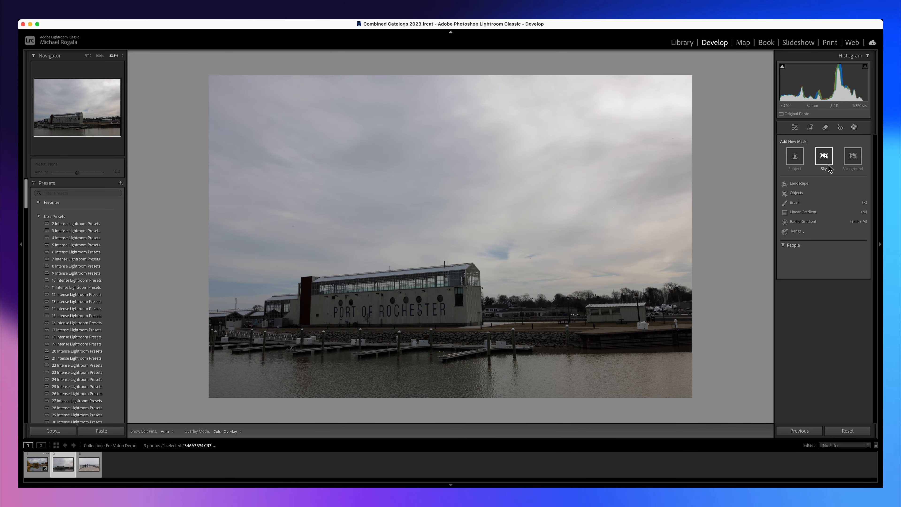
left_click(799, 184)
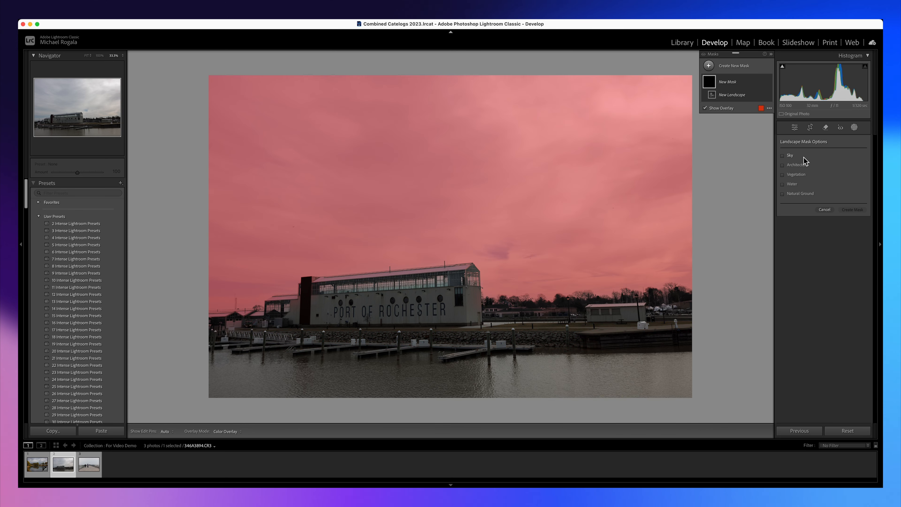
left_click(782, 156)
left_click(783, 165)
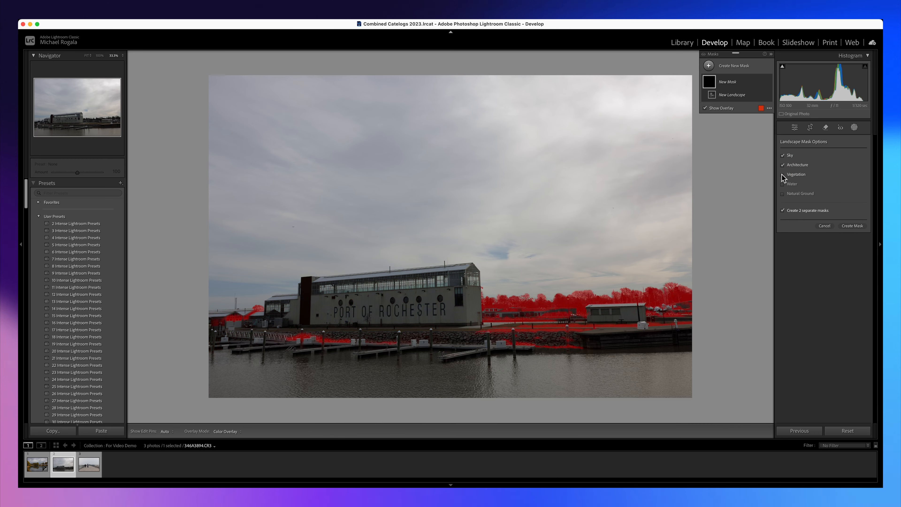
left_click(782, 175)
left_click(782, 184)
left_click(782, 193)
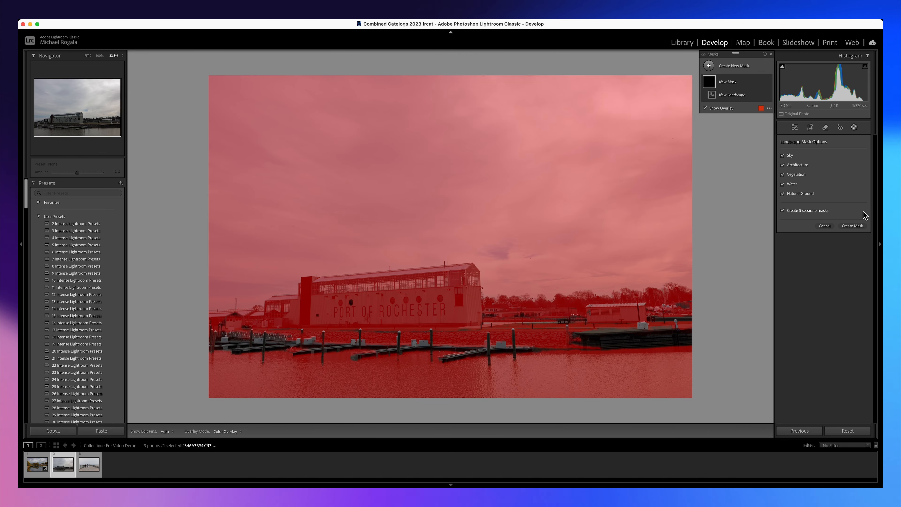
left_click(853, 226)
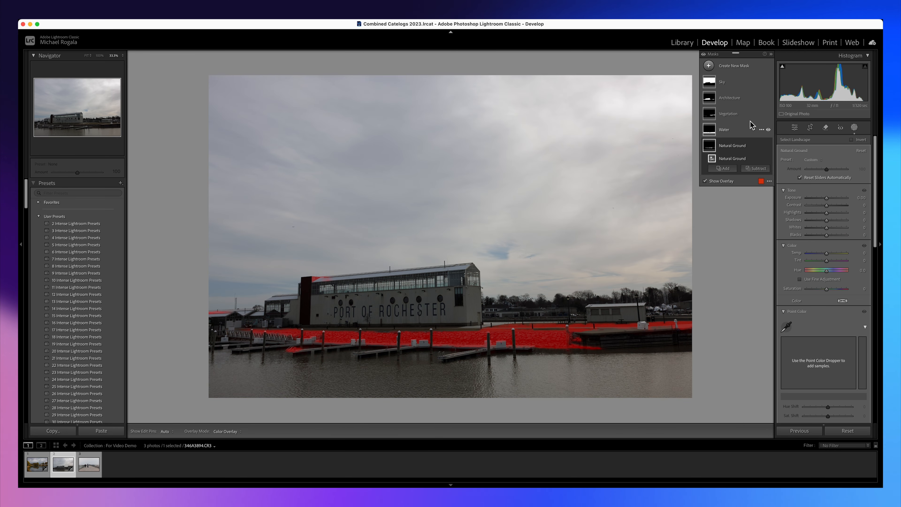
On the Natural Ground mask, raise Exposure and Shadows slightly, warm Temp slightly, and set Texture to 14.
left_click(732, 145)
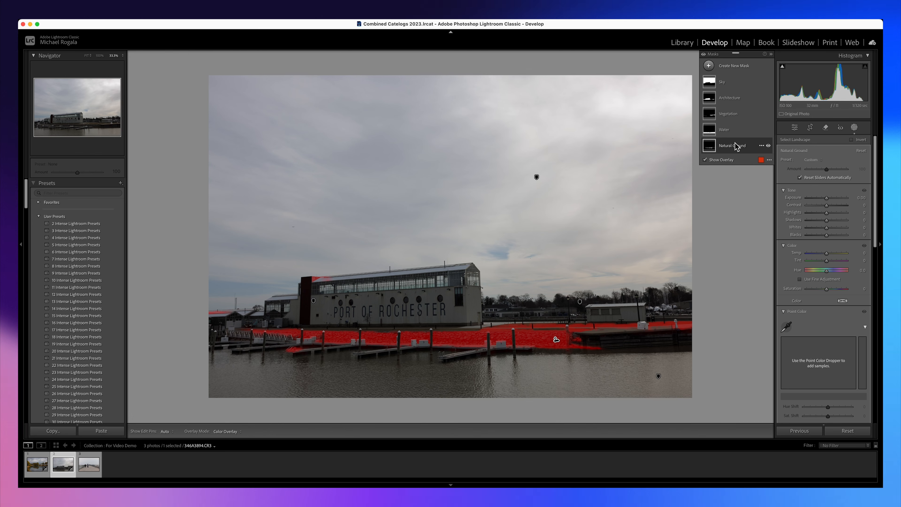
left_click(735, 144)
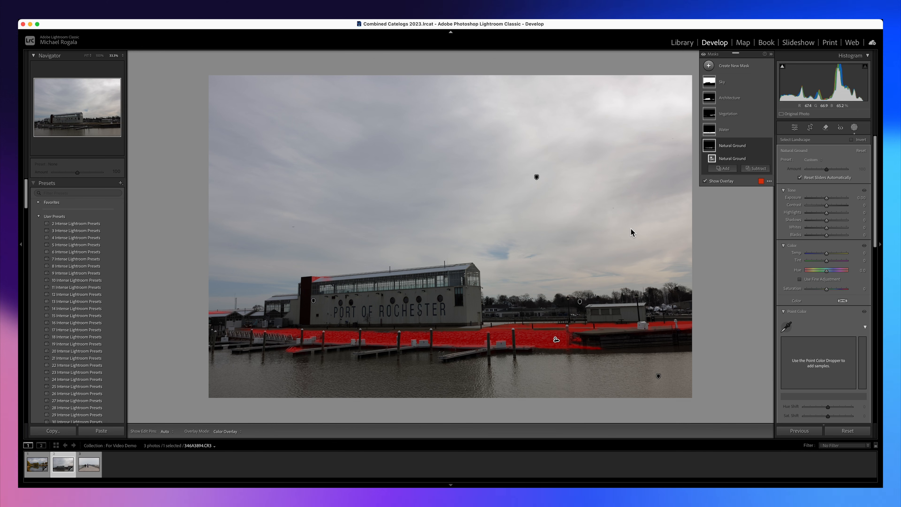
left_click_drag(830, 194, 829, 220)
left_click_drag(827, 253, 826, 254)
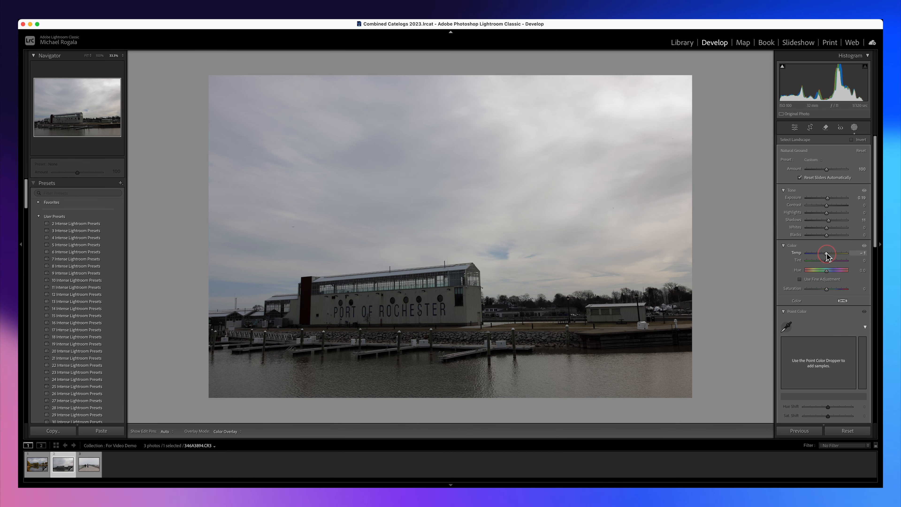
left_click_drag(826, 254, 826, 254)
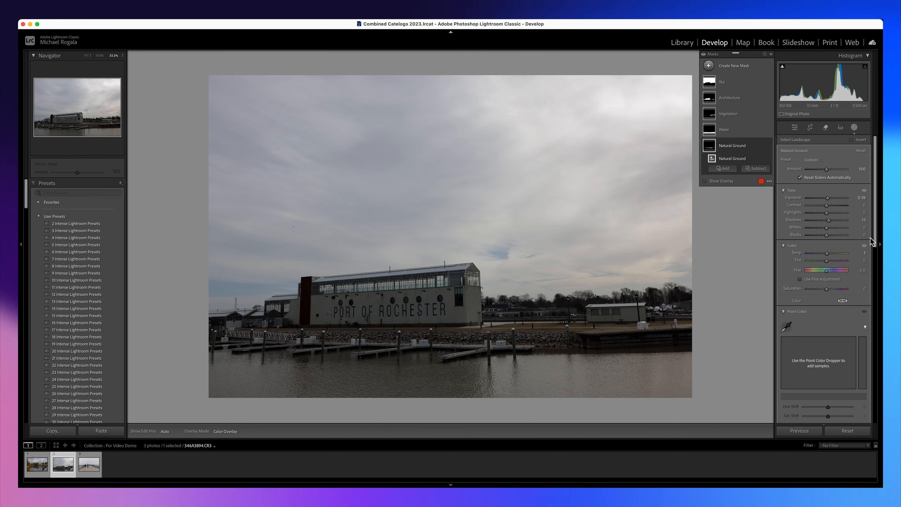
scroll(874, 239, "down", 5)
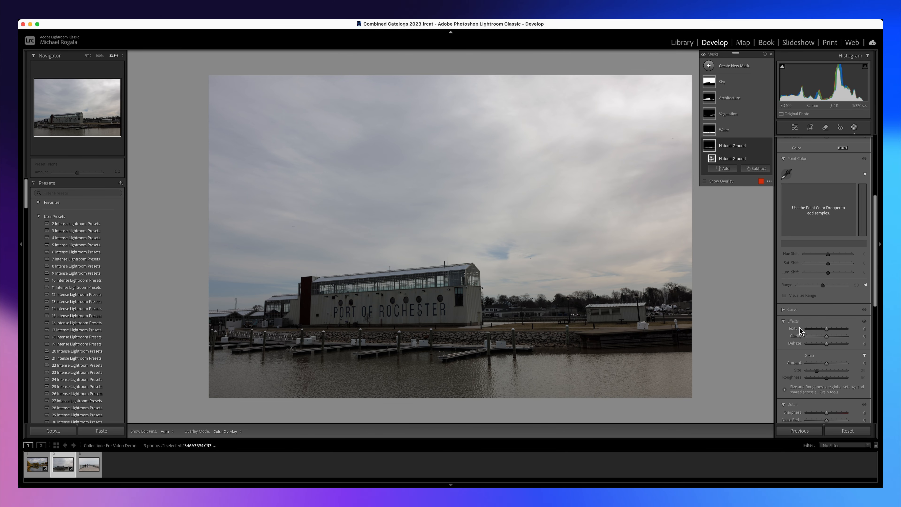
left_click_drag(827, 331, 828, 330)
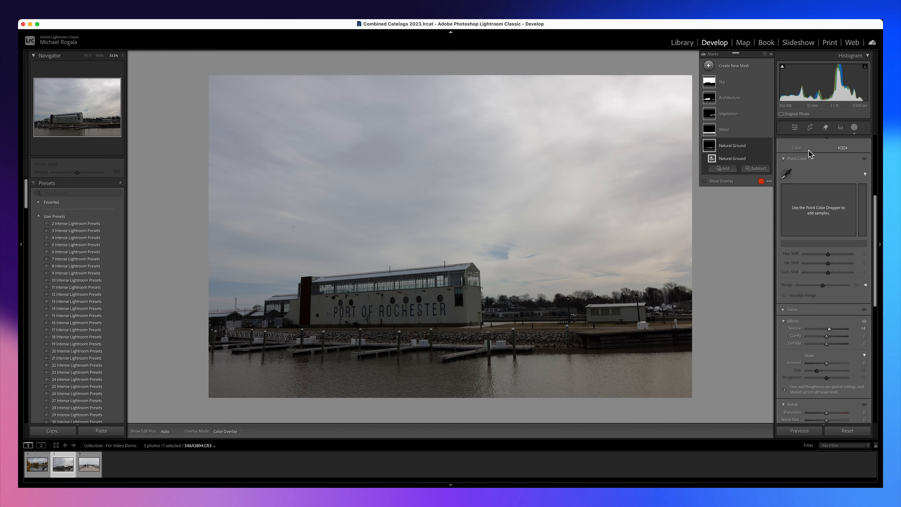
On the Sky mask, set Exposure to 0.10, lower Highlights, set Blacks to -25, raise Clarity to 21, and reduce Texture.
left_click(722, 81)
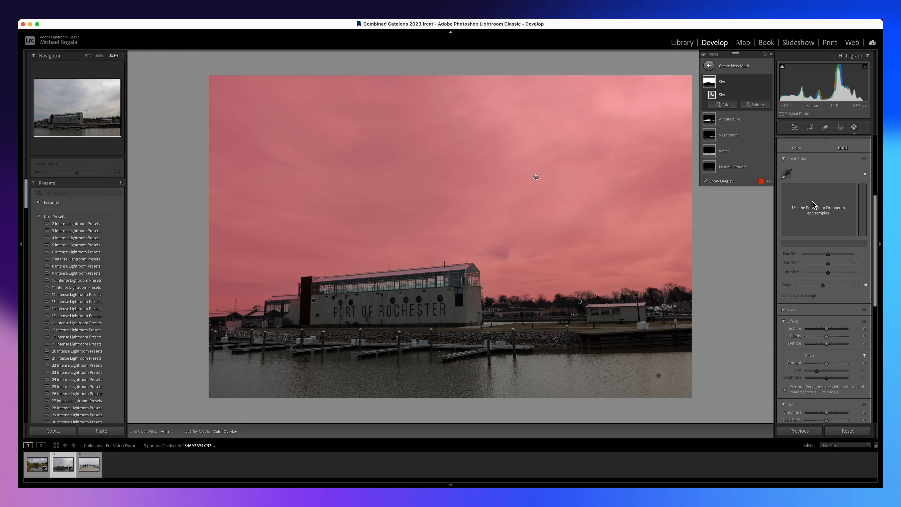
scroll(875, 207, "up", 5)
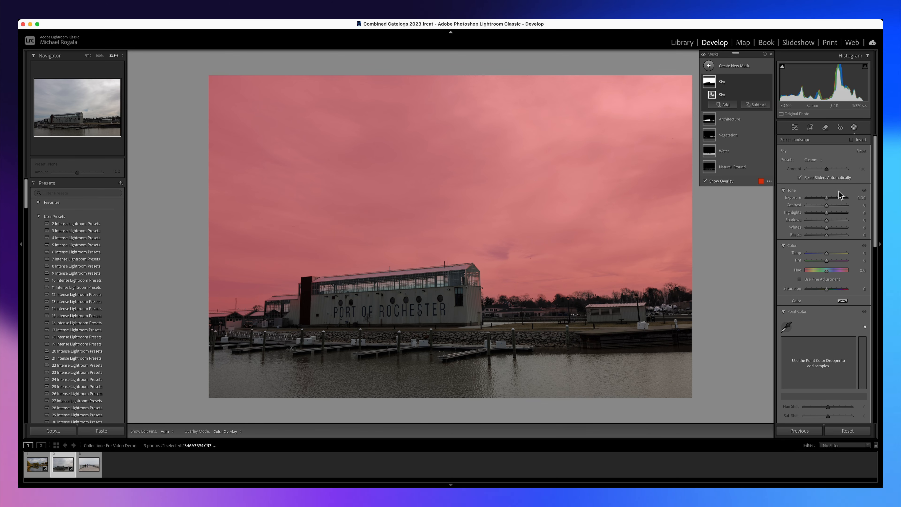
left_click_drag(827, 198, 821, 237)
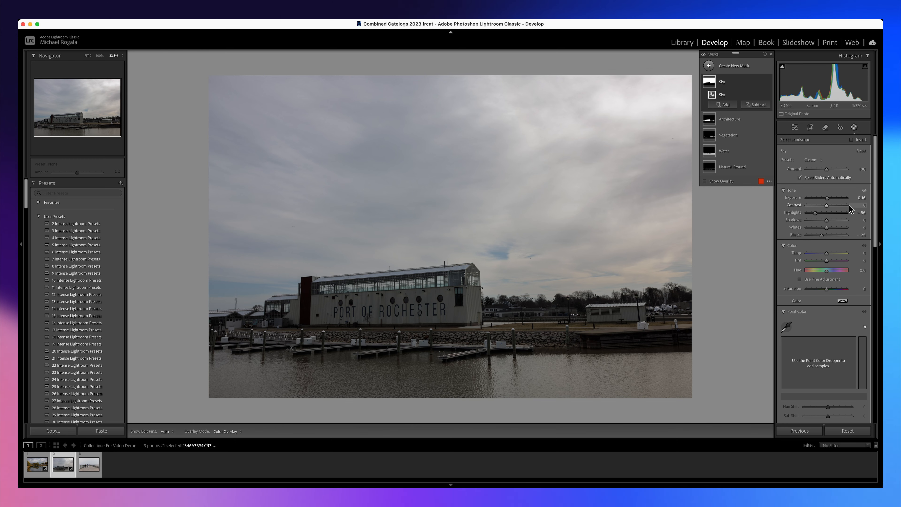
left_click_drag(875, 209, 852, 283)
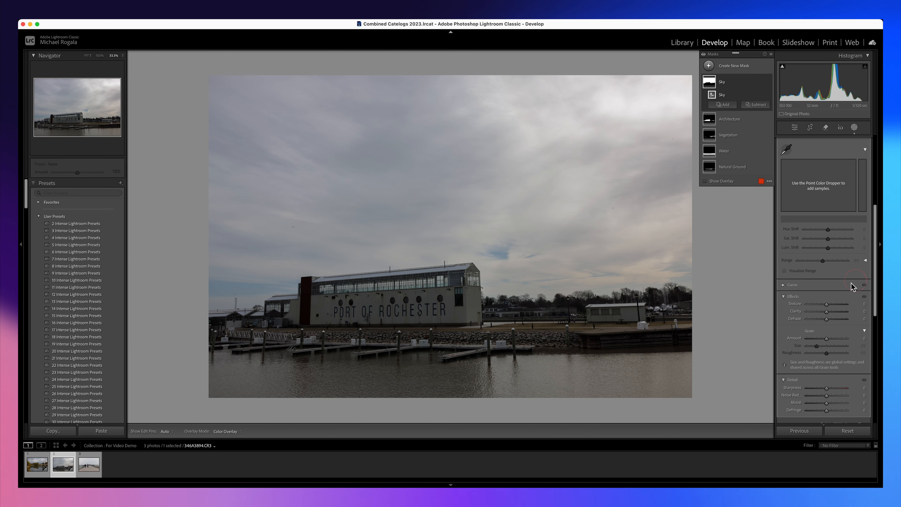
left_click_drag(826, 312, 816, 306)
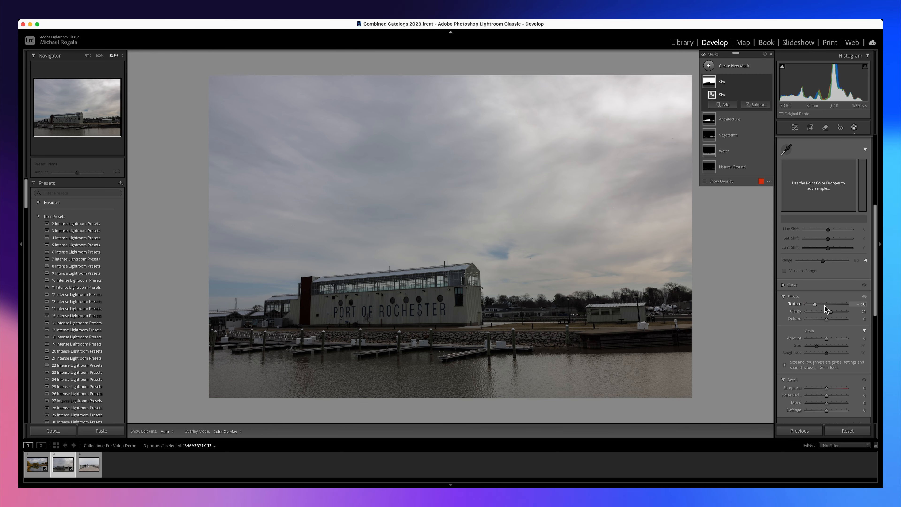
On the Architecture mask, set Exposure to 0.49, raise Shadows, set Texture to 13, and slightly increase Clarity and Sharpness.
scroll(874, 248, "up", 5)
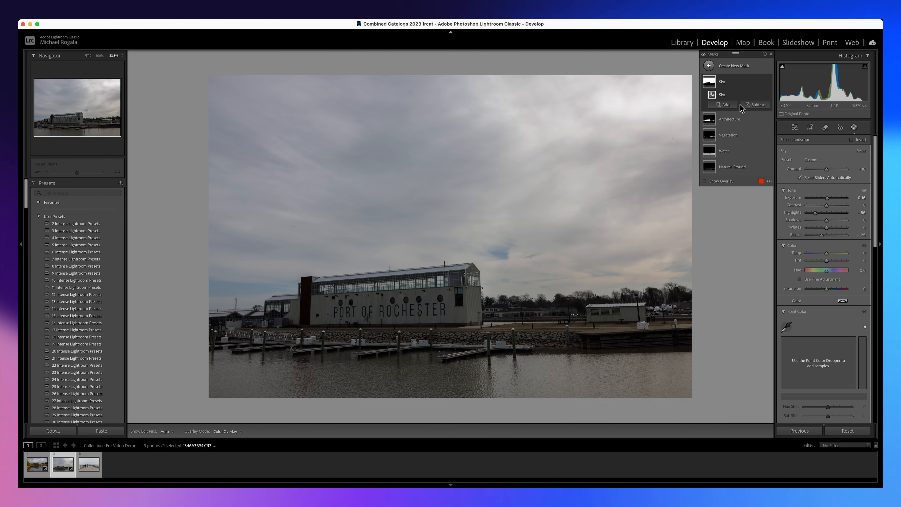
left_click(729, 121)
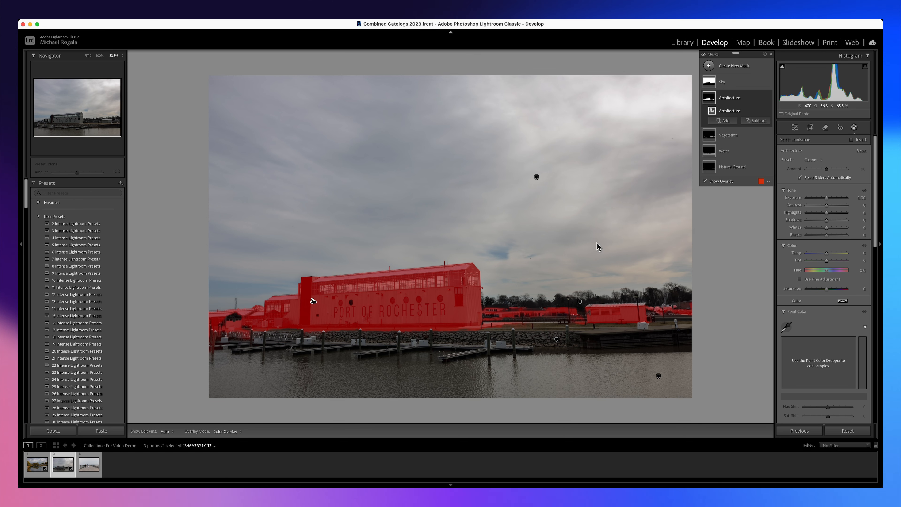
left_click_drag(826, 198, 830, 201)
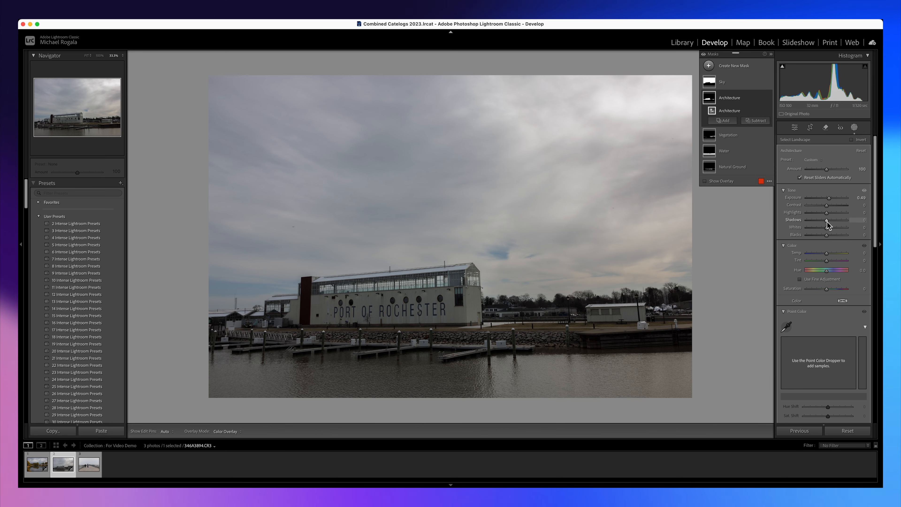
left_click_drag(827, 220, 830, 307)
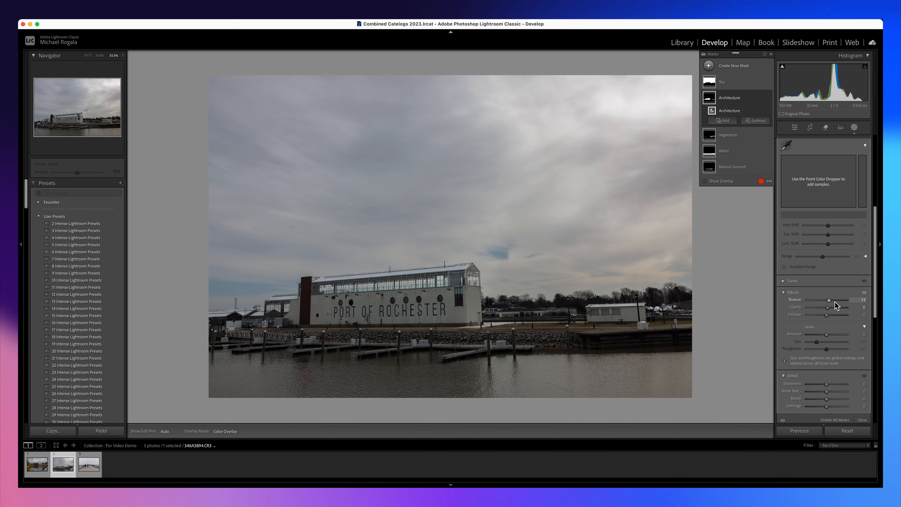
left_click_drag(826, 385, 827, 386)
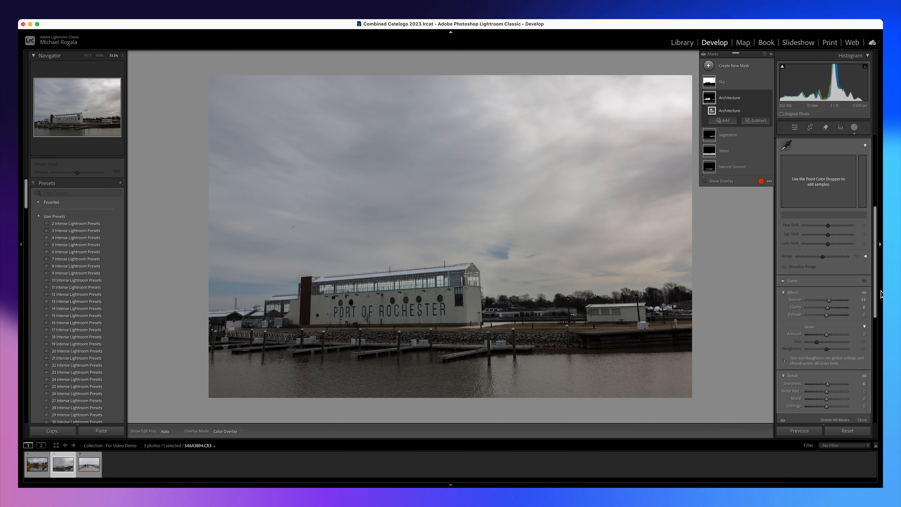
Set Shadows to 18 on the Architecture mask, and set Exposure to 0.25 and Shadows to 20 on the Vegetation mask.
left_click_drag(875, 293, 830, 224)
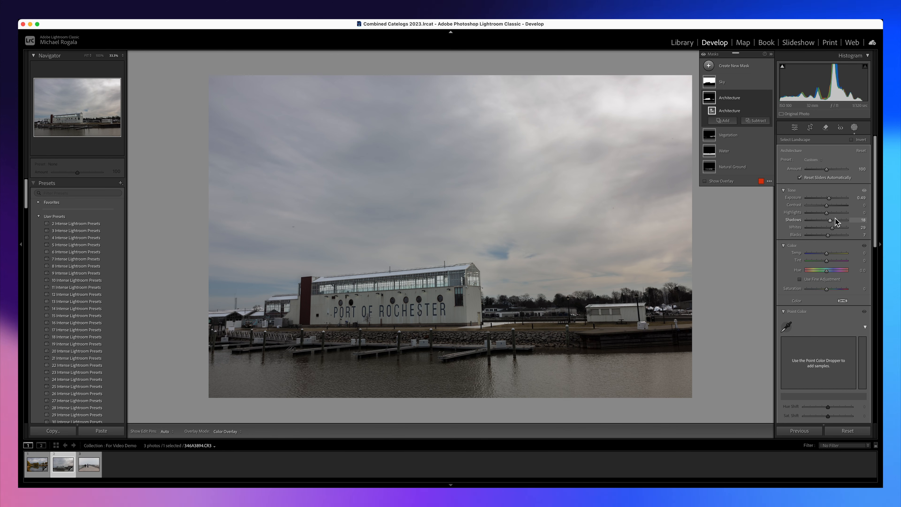
left_click(729, 135)
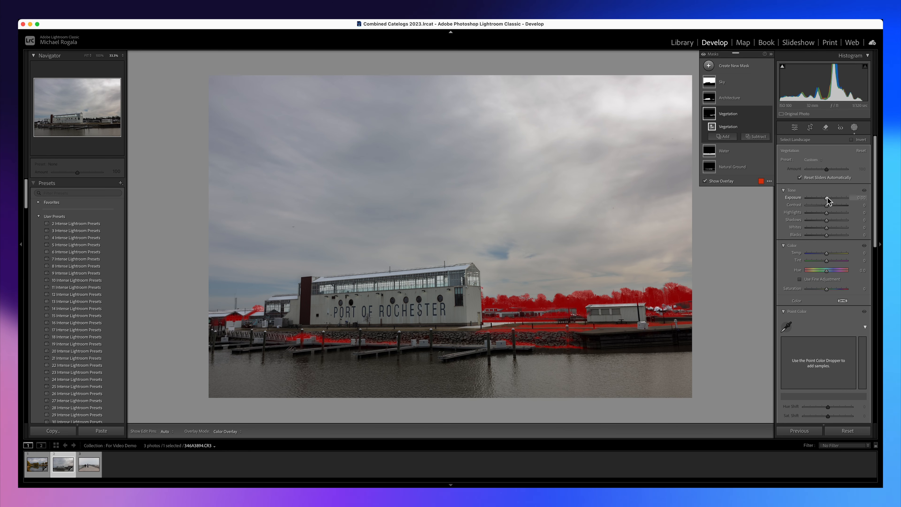
left_click_drag(826, 198, 831, 220)
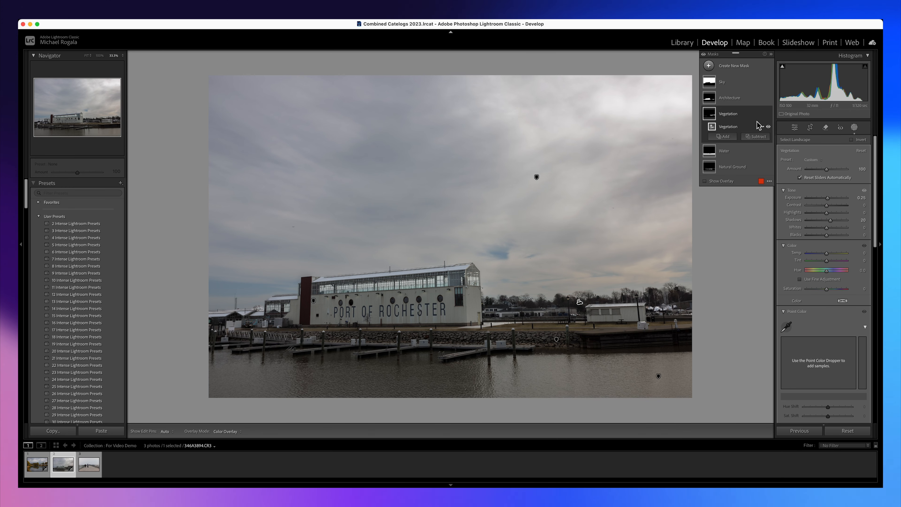
On the Water mask, set Highlights to -20 and Shadows to 14, raise Whites slightly, and reduce Texture and Clarity.
left_click(725, 151)
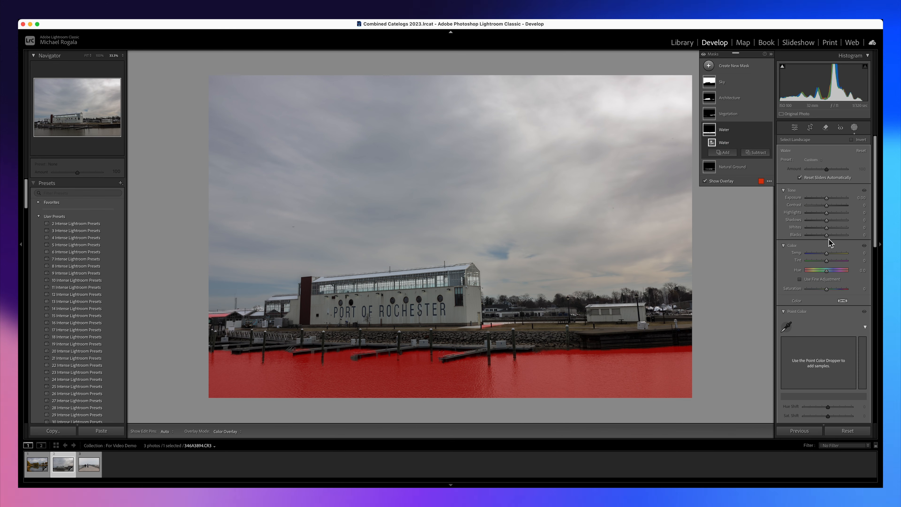
left_click(827, 220)
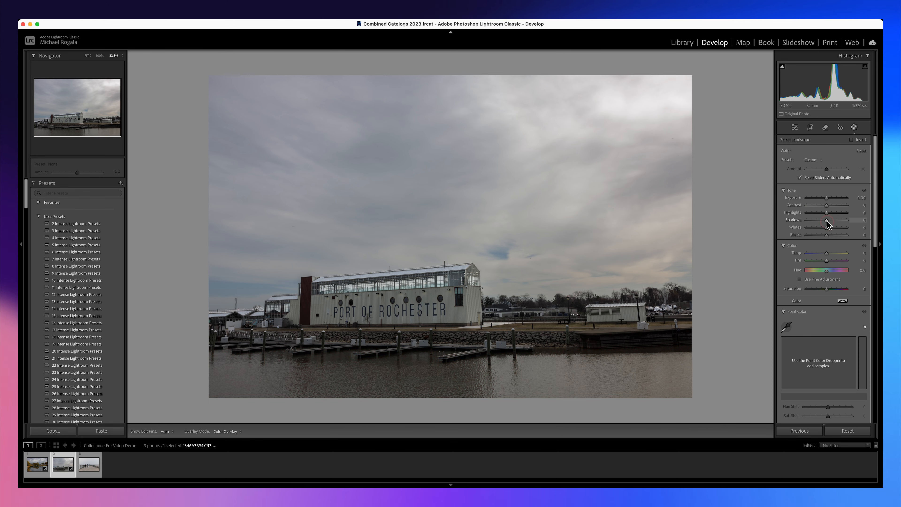
left_click_drag(827, 222, 856, 287)
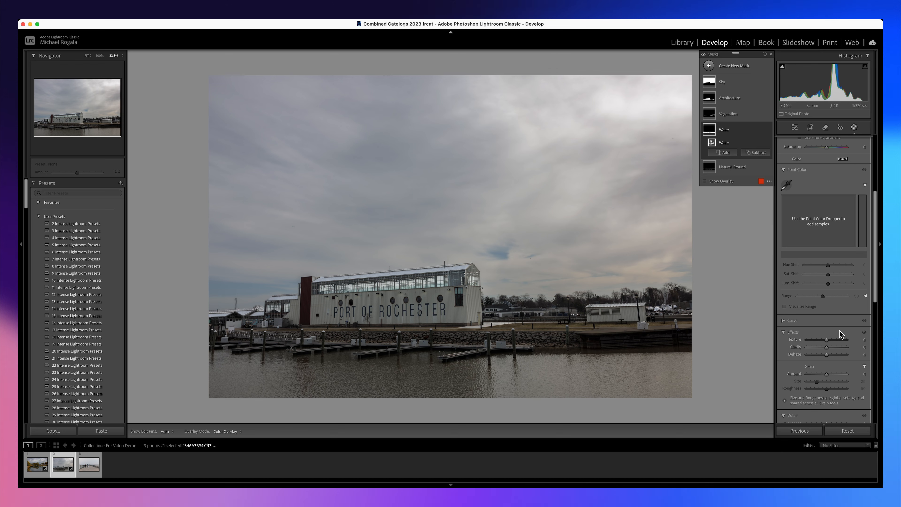
left_click_drag(827, 339, 823, 352)
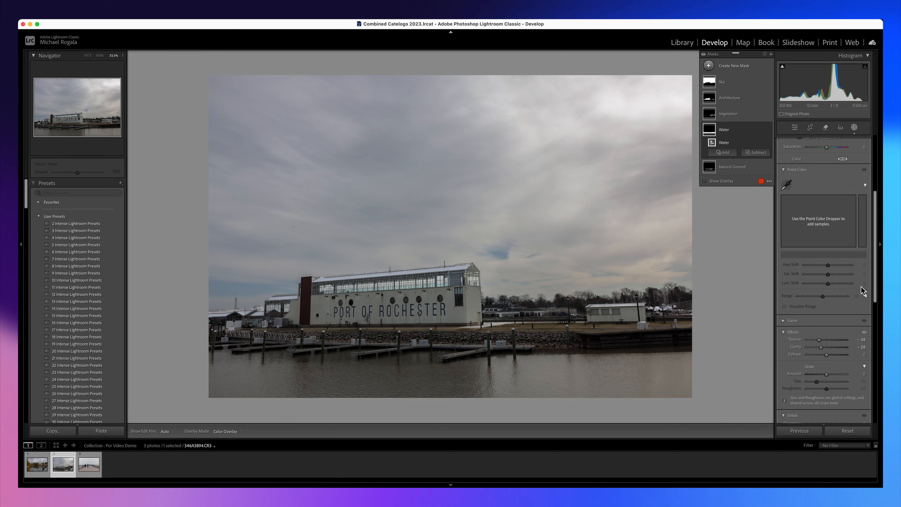
left_click_drag(874, 259, 867, 178)
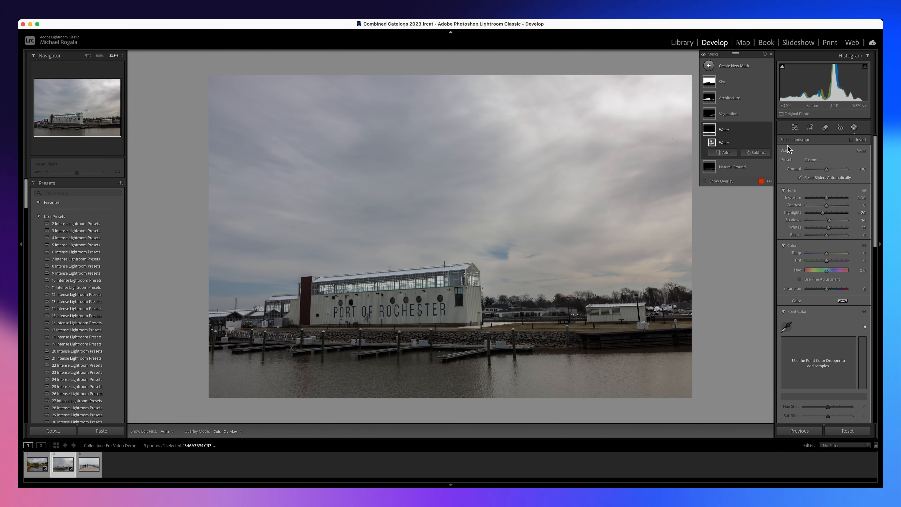
Fine-tune Shadows on the Natural Ground mask and leave masking.
left_click(734, 168)
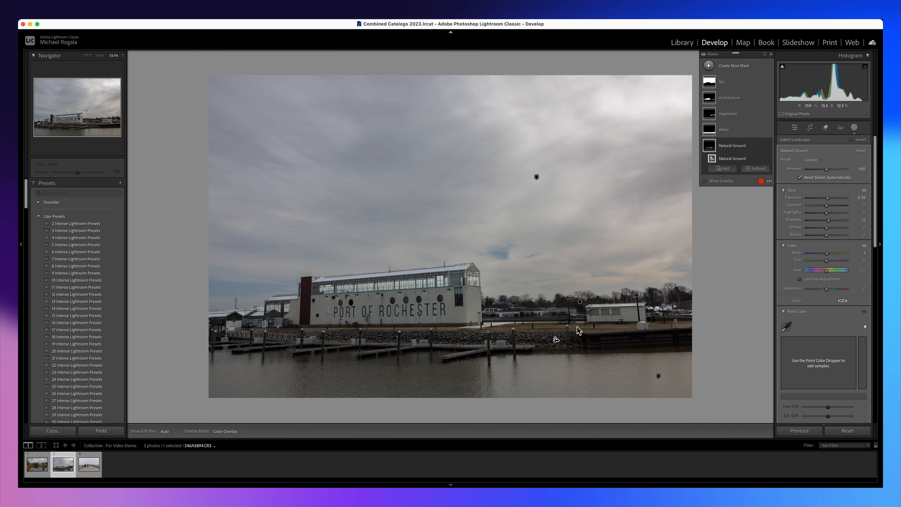
left_click(727, 151)
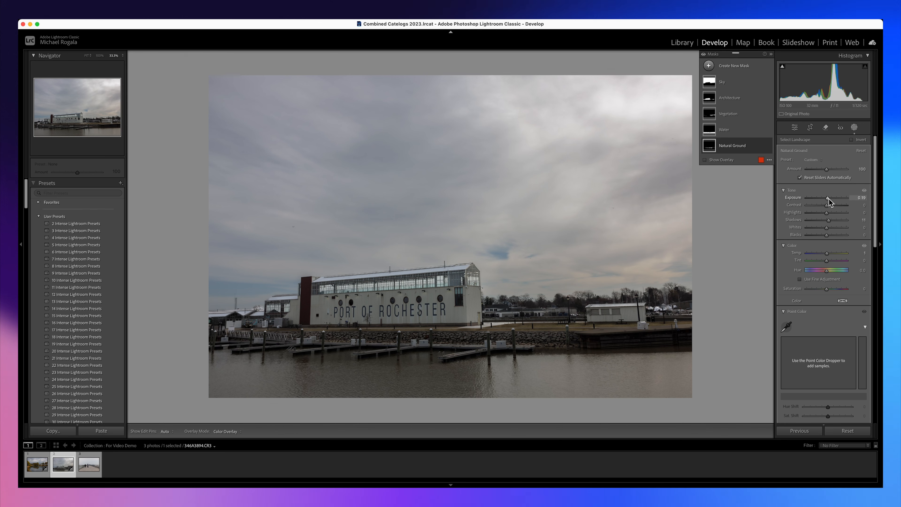
left_click_drag(829, 220, 828, 222)
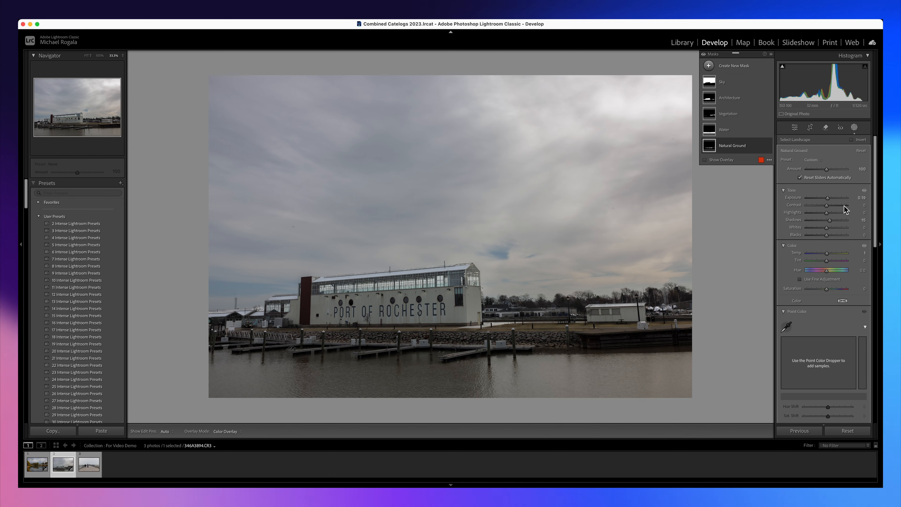
left_click(854, 128)
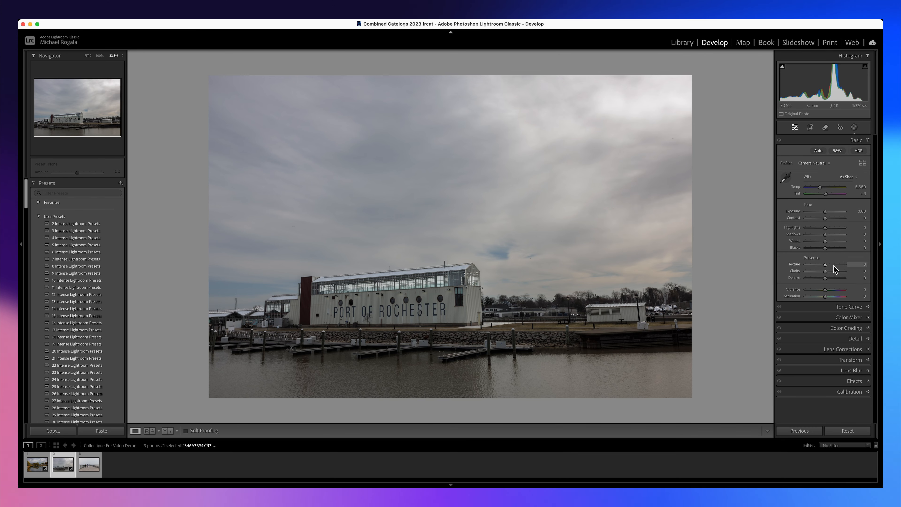
Apply global Basic adjustments to the harbour photo: Vibrance +24, Texture +10, Clarity +9, Whites +9 and Shadows +18.
left_click(825, 289)
left_click_drag(833, 292, 825, 274)
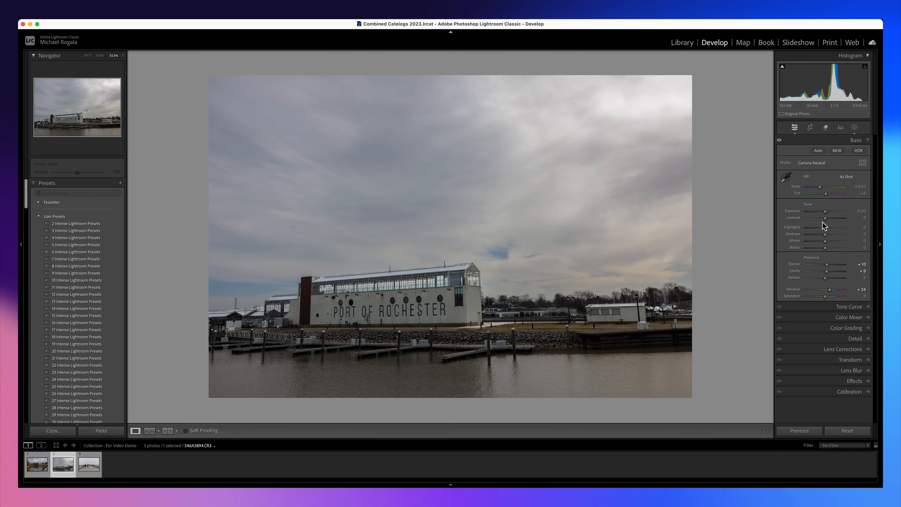
left_click_drag(825, 241, 828, 242)
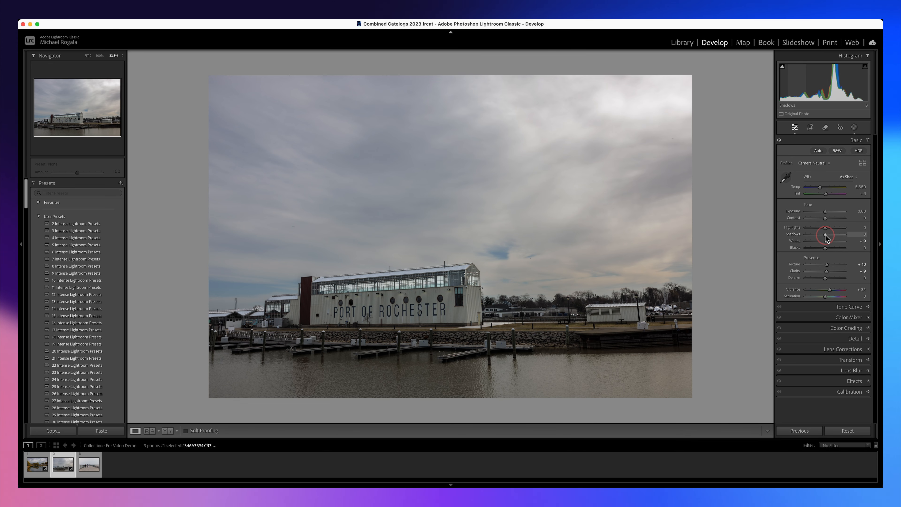
left_click_drag(825, 235, 828, 236)
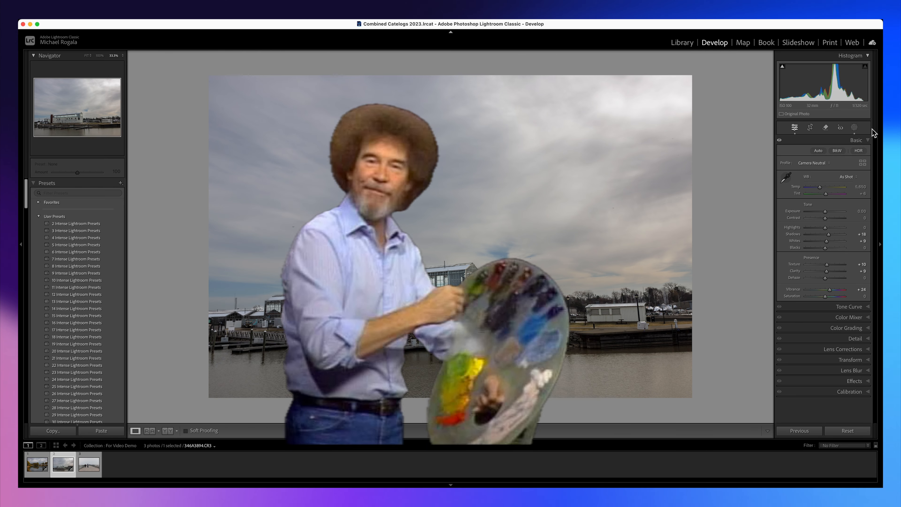
left_click(873, 140)
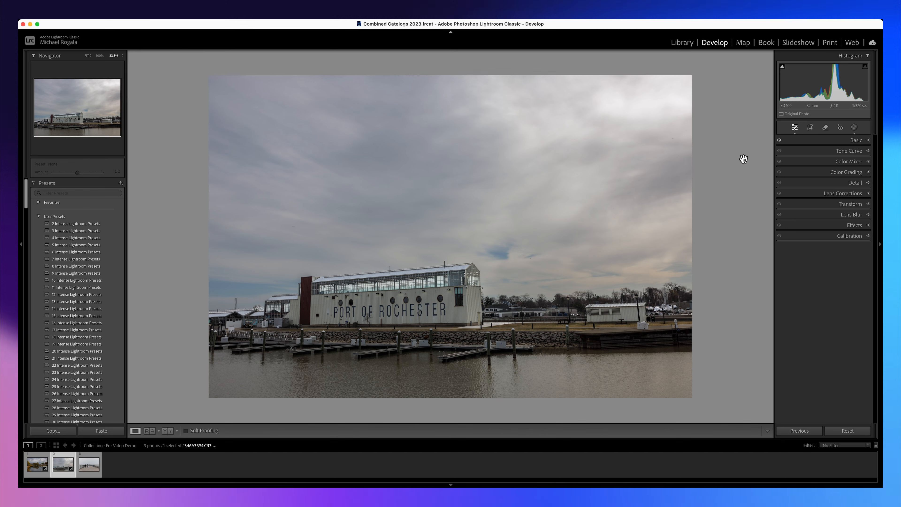
On the pier photo with the two walking men, create separate Landscape masks for Sky, Water and Artificial Ground.
left_click(89, 466)
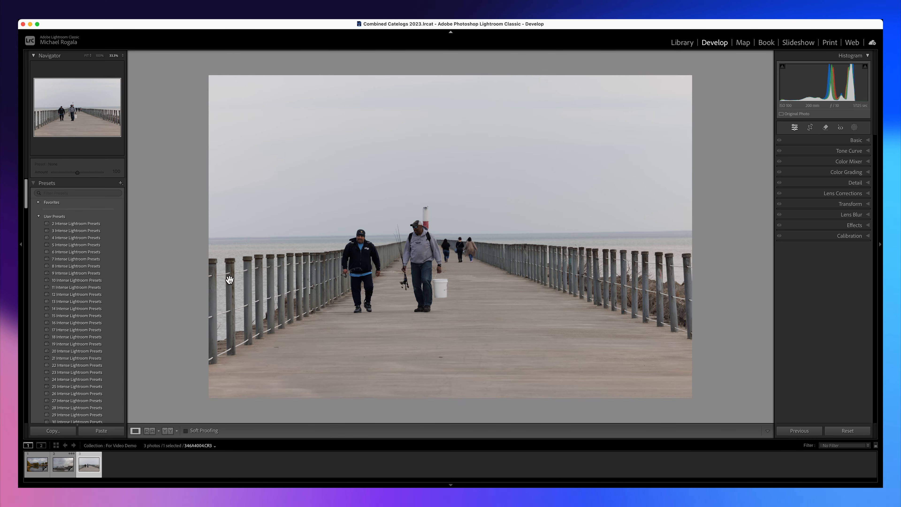
left_click(855, 128)
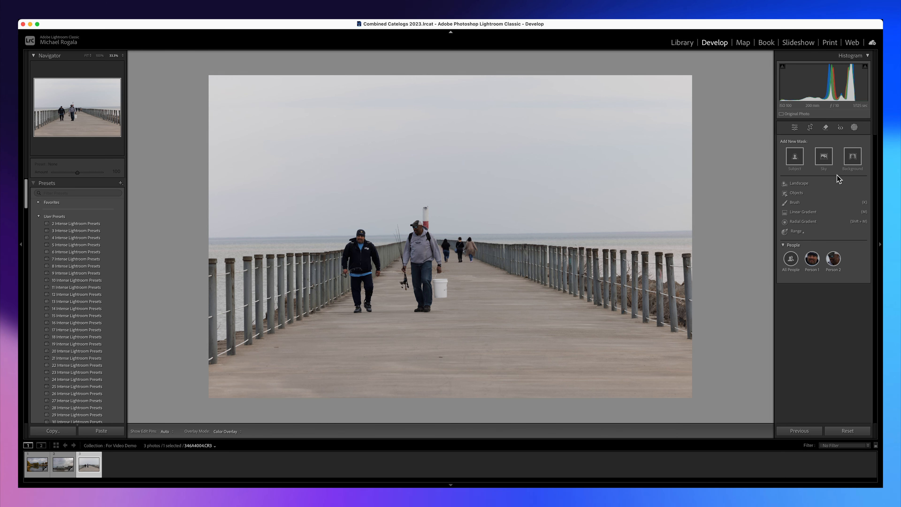
left_click(799, 184)
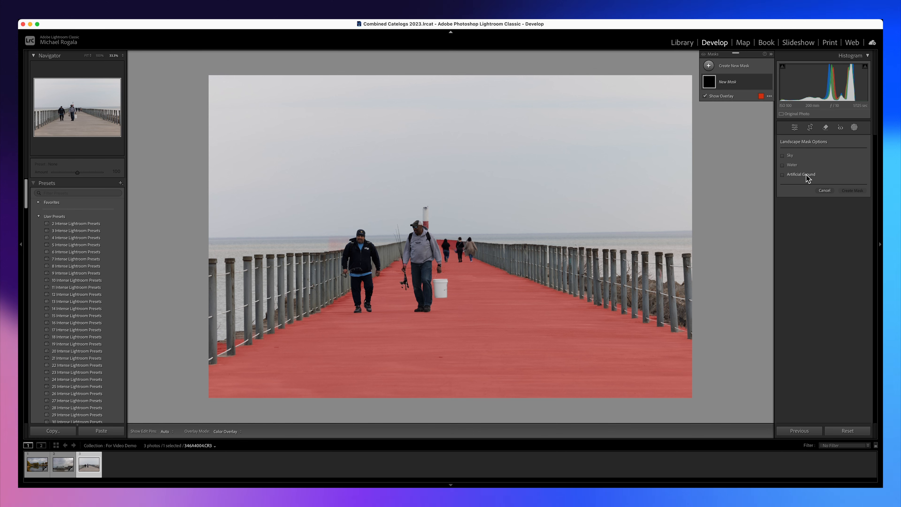
left_click(783, 155)
left_click(783, 165)
left_click(783, 174)
left_click(852, 207)
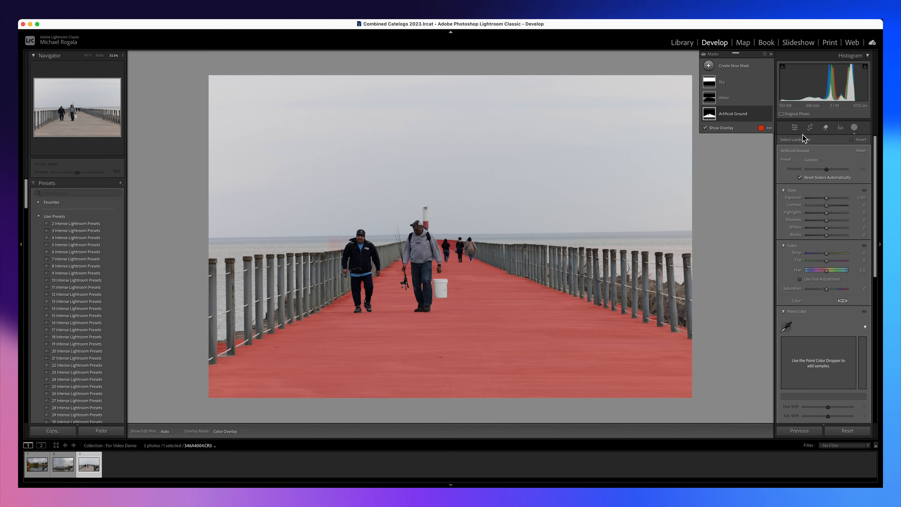
On the Artificial Ground mask, set Exposure to -0.37, lower Blacks, raise Whites slightly, and set Saturation to 11, Texture to 21 and Clarity to 8.
left_click(733, 117)
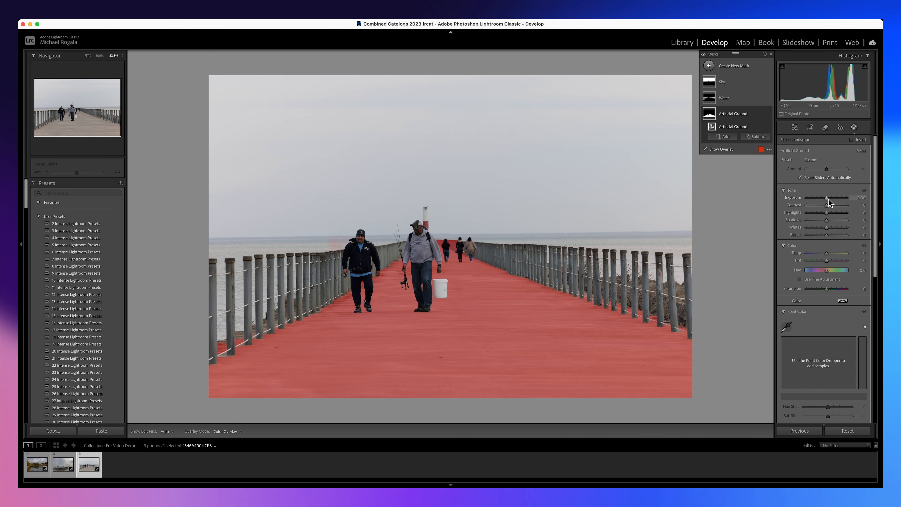
left_click_drag(826, 198, 825, 201)
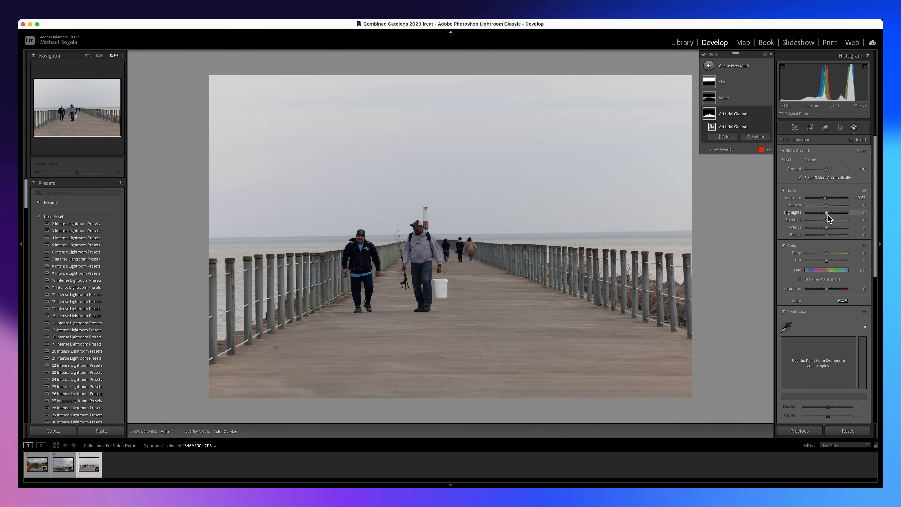
left_click_drag(827, 236, 825, 239)
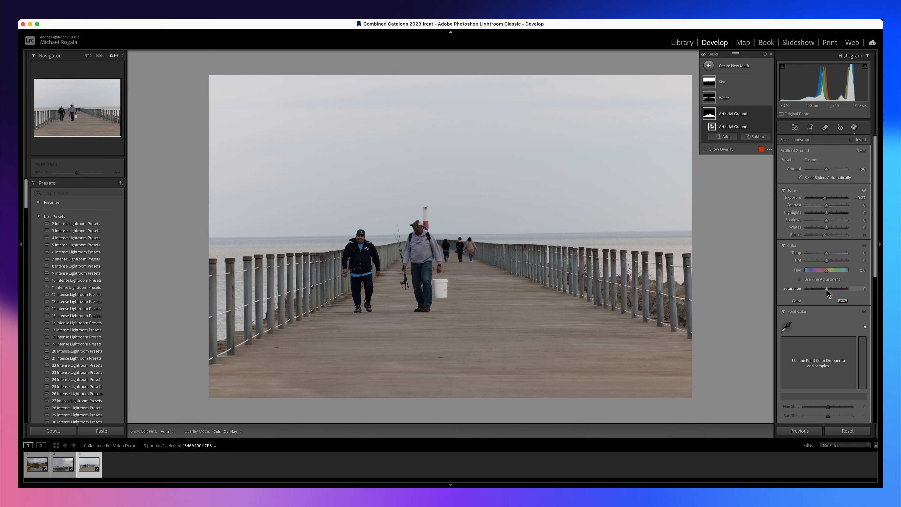
left_click_drag(826, 291, 829, 293)
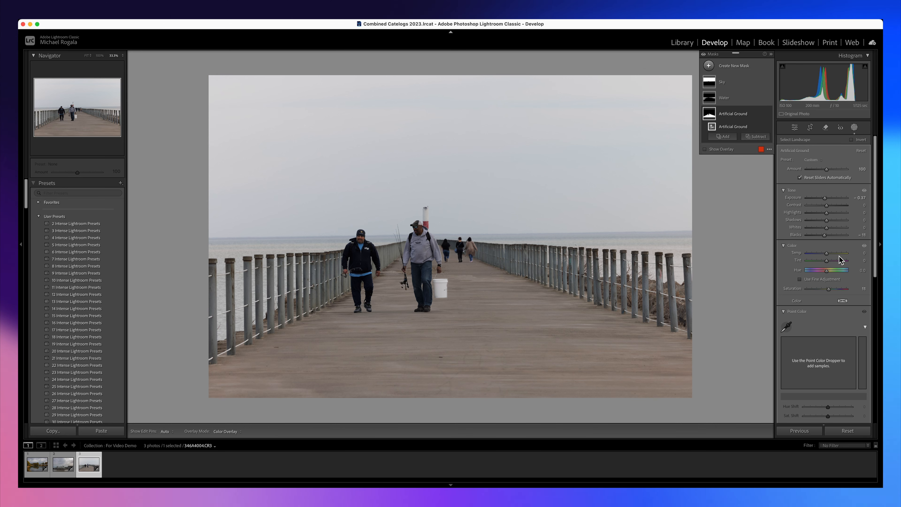
left_click_drag(828, 230, 828, 231)
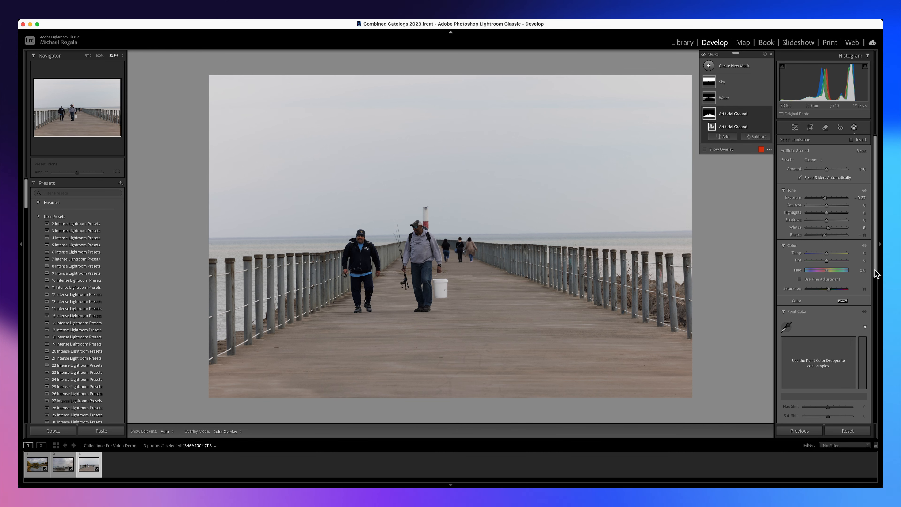
left_click_drag(874, 272, 828, 351)
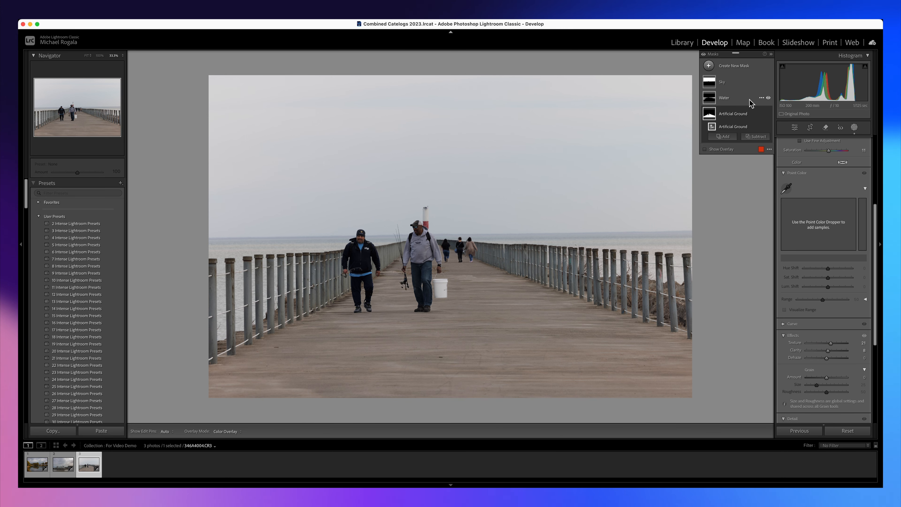
On the Water mask of the pier photo, set Exposure to -0.49, Temp to -7 and Tint to -15, and raise Whites slightly.
left_click(724, 98)
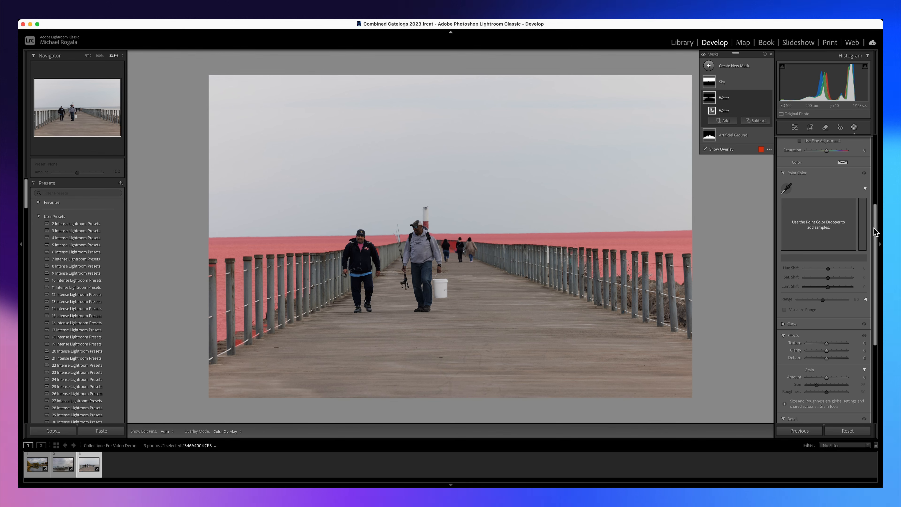
left_click_drag(873, 228, 865, 156)
left_click_drag(826, 198, 824, 201)
left_click_drag(827, 253, 826, 265)
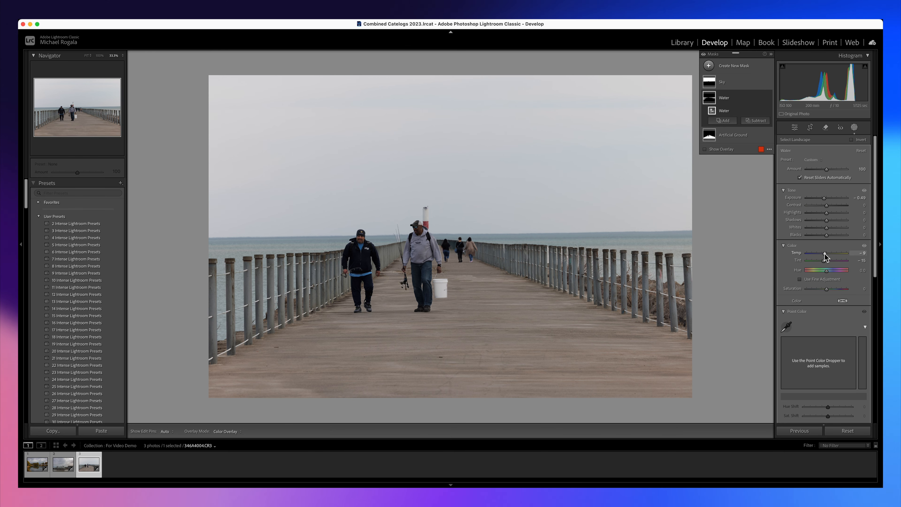
left_click_drag(824, 253, 827, 229)
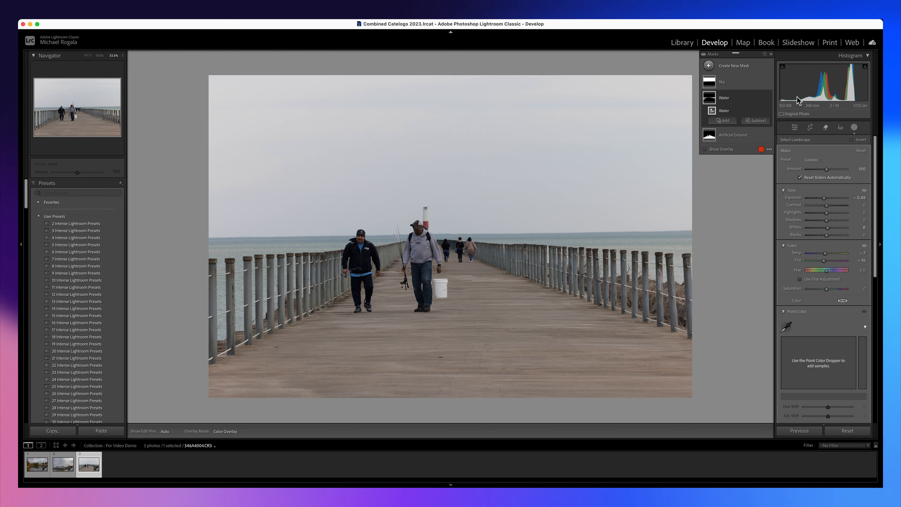
On the Sky mask, set Exposure to -0.44, Whites to 14 and Dehaze to 27, and leave masking.
left_click(722, 81)
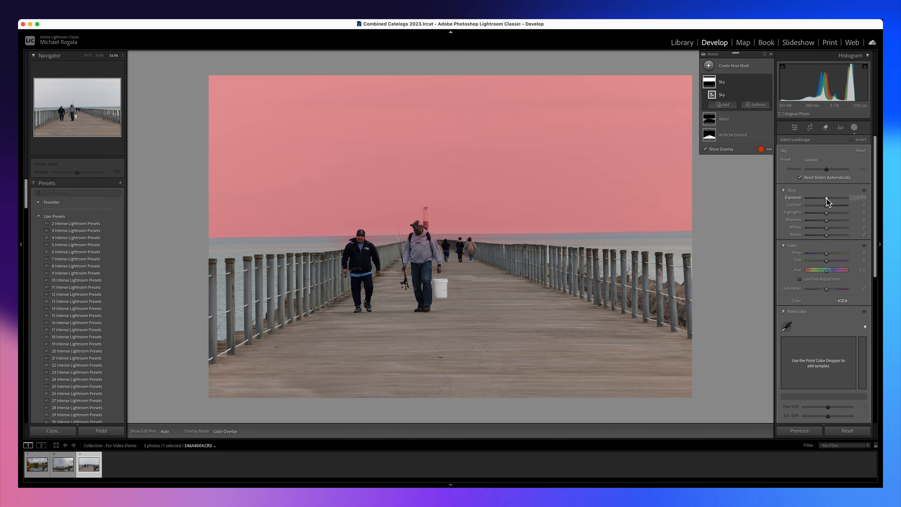
left_click_drag(827, 202, 832, 234)
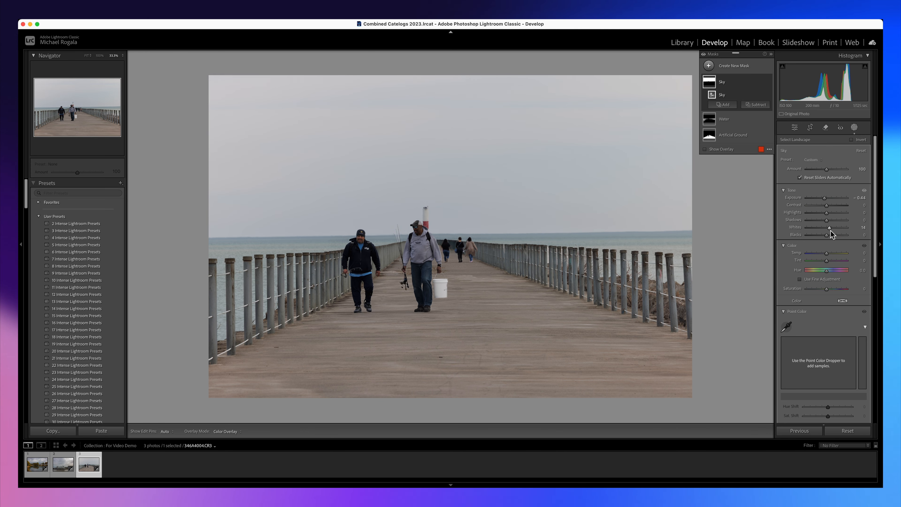
scroll(831, 287, "down", 10)
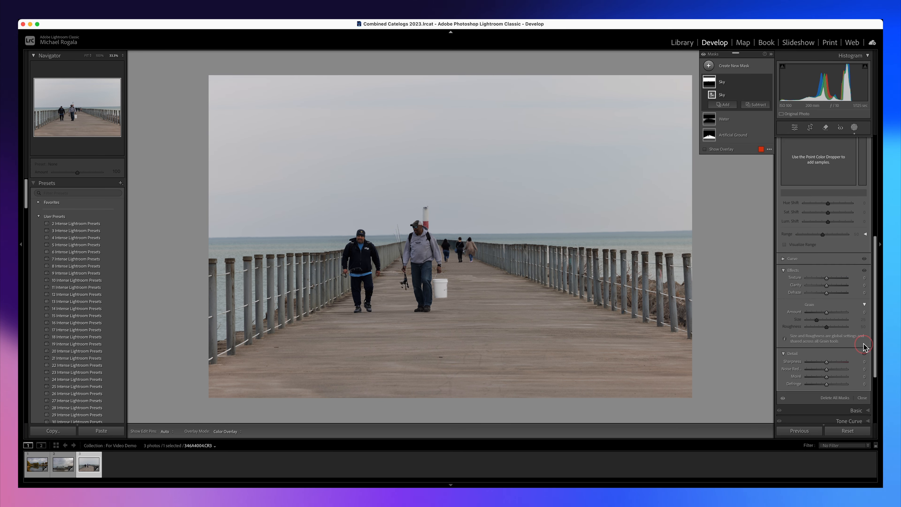
left_click_drag(827, 293, 832, 293)
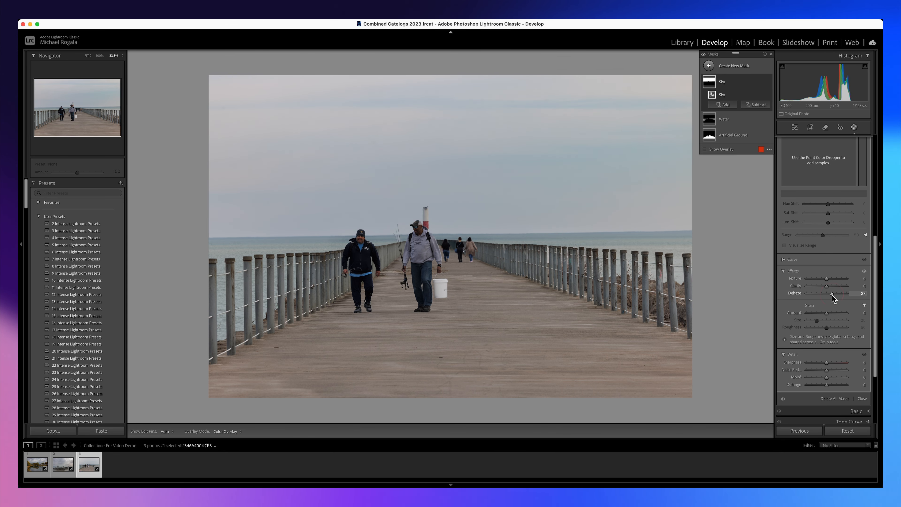
left_click_drag(874, 257, 879, 153)
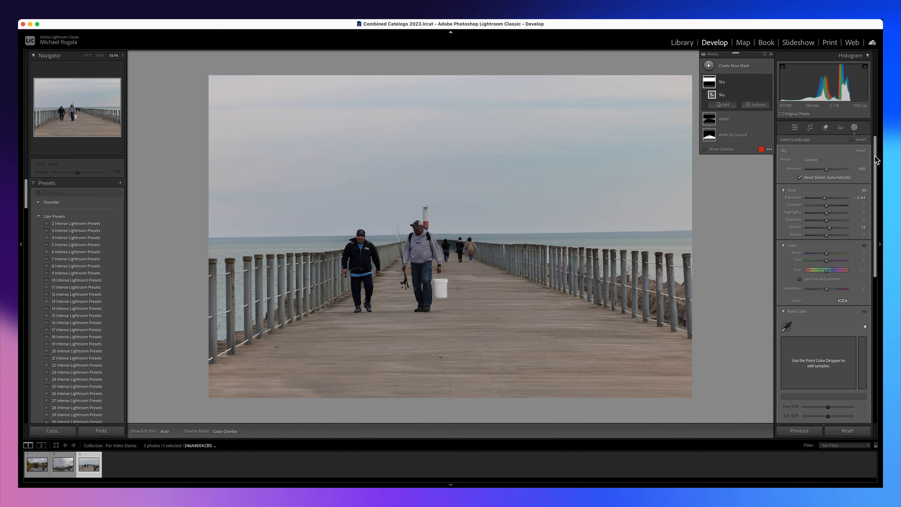
left_click(854, 127)
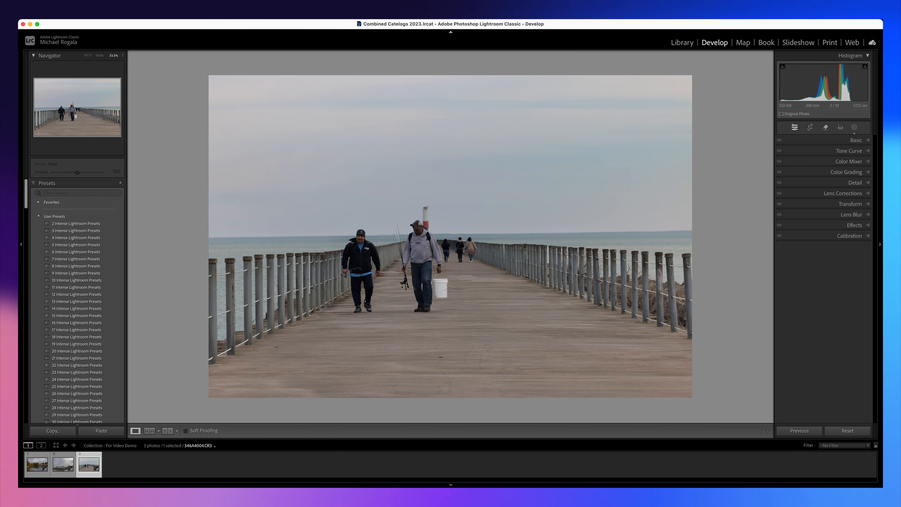
Create a People mask covering the entire man in the black jacket and set its Exposure to 0.25.
left_click(854, 127)
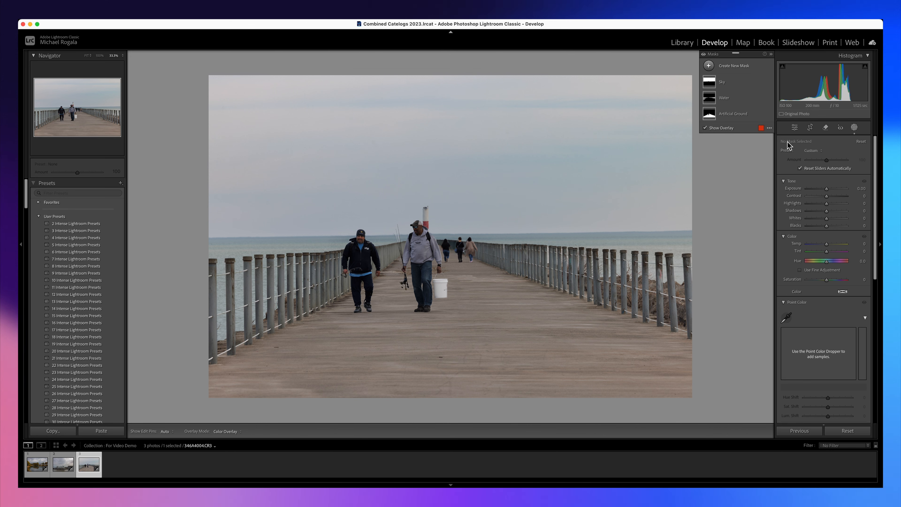
left_click(709, 66)
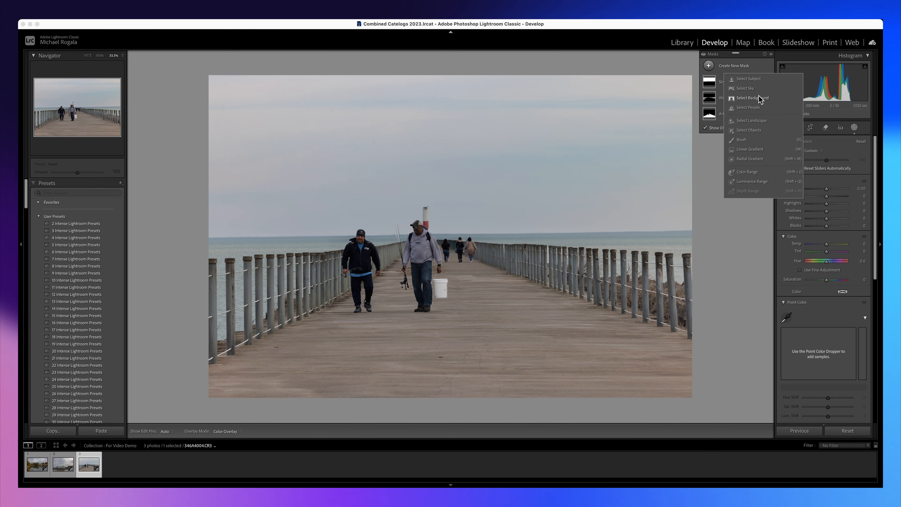
left_click(749, 108)
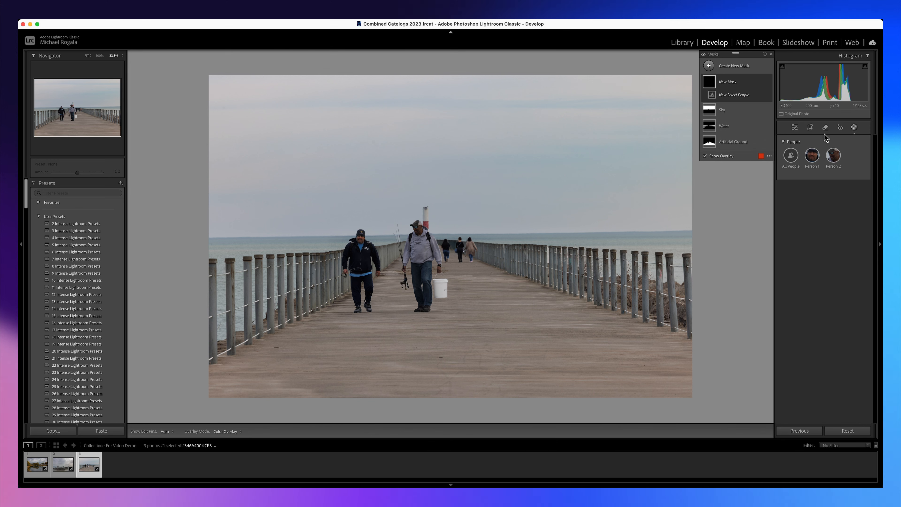
left_click(812, 155)
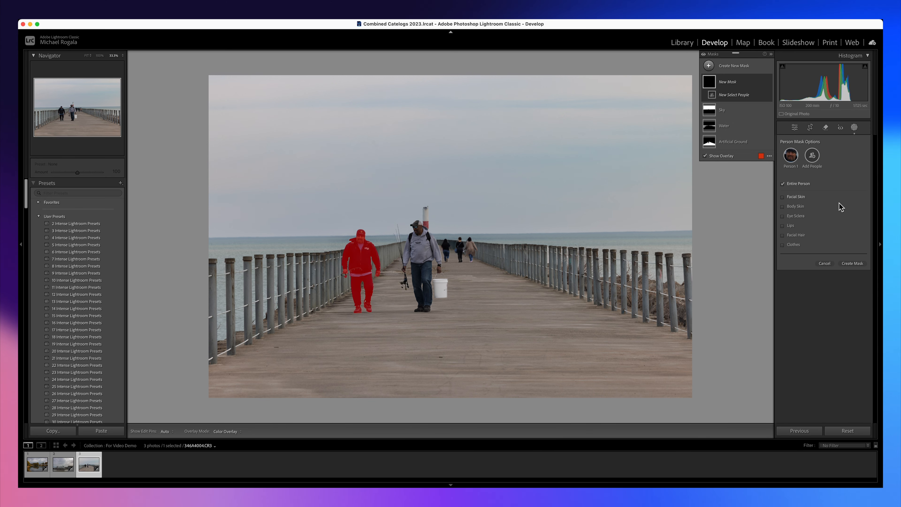
left_click(852, 263)
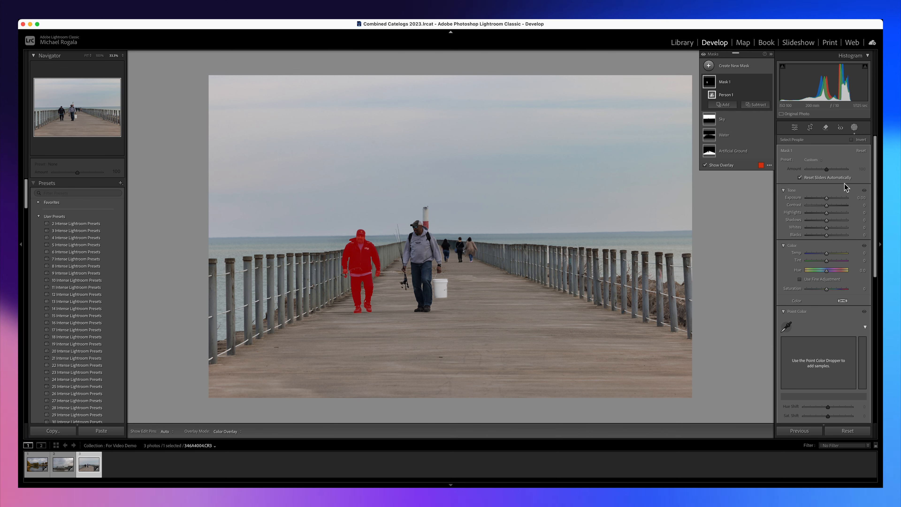
left_click(825, 198)
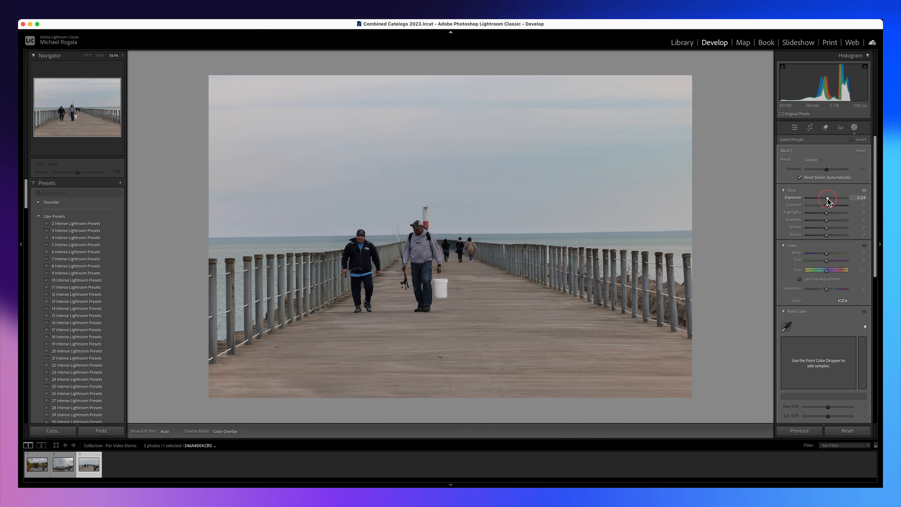
left_click_drag(827, 200, 828, 199)
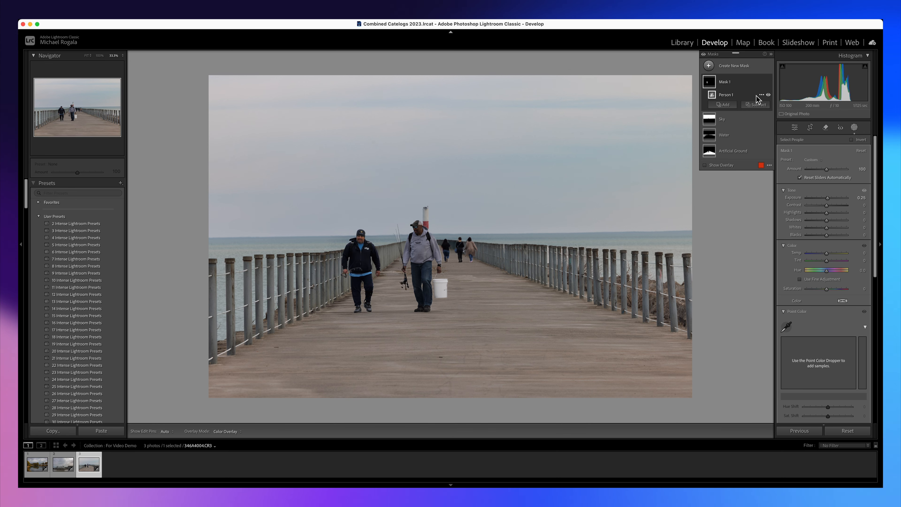
Create a separate Entire Person mask for the man carrying the bucket, set Exposure to 0.39, raise Shadows slightly, and leave masking.
left_click(755, 105)
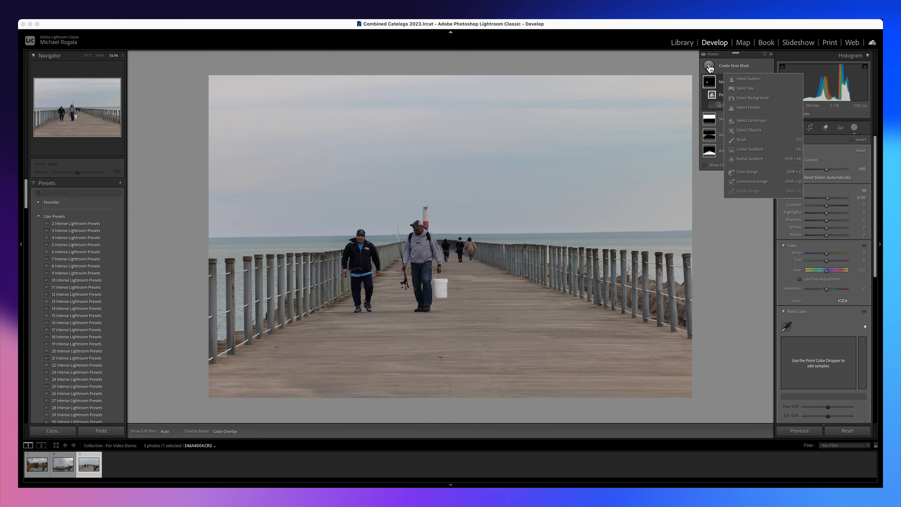
left_click(760, 108)
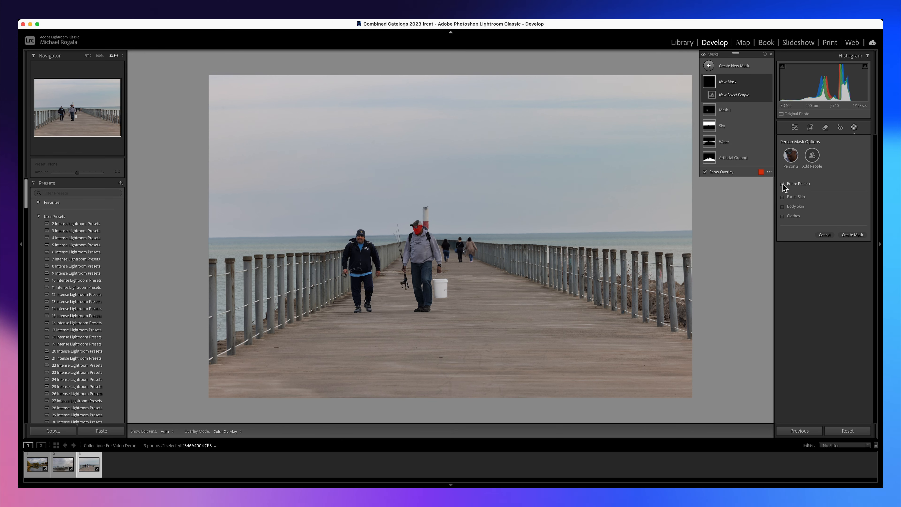
left_click(852, 234)
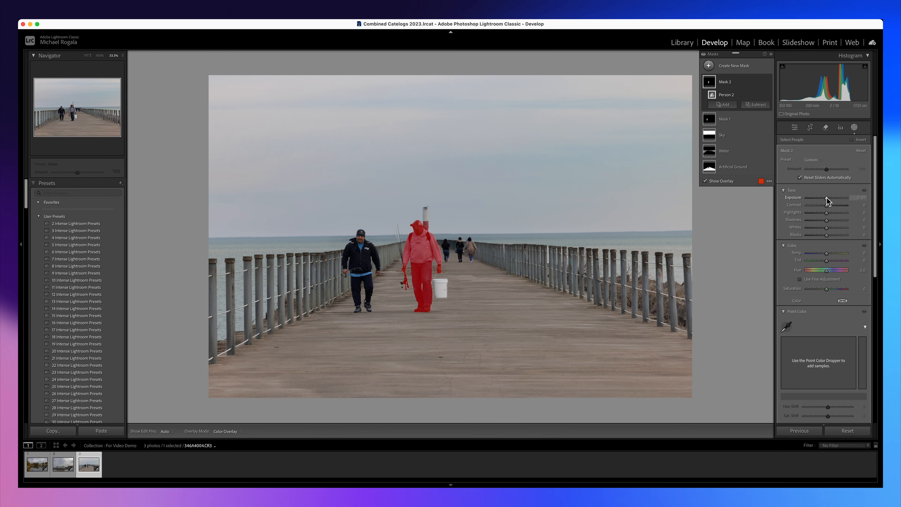
left_click_drag(826, 197, 828, 221)
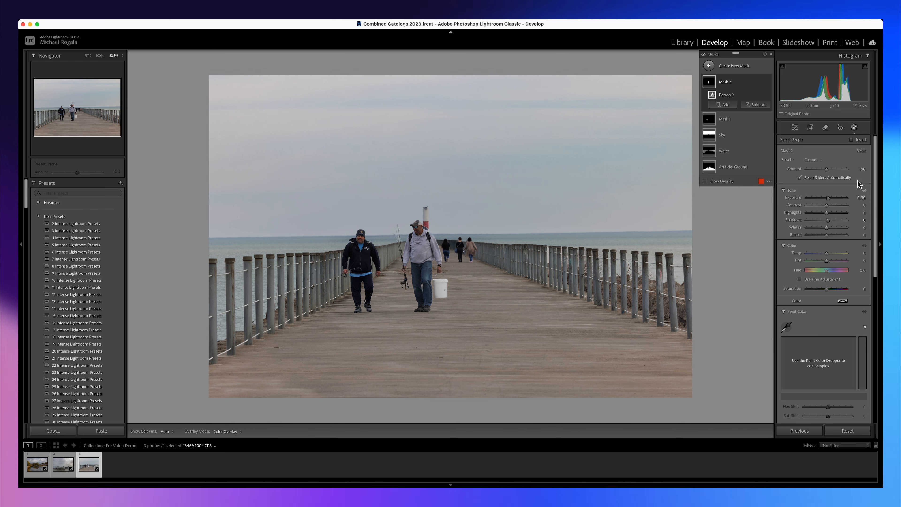
left_click(854, 126)
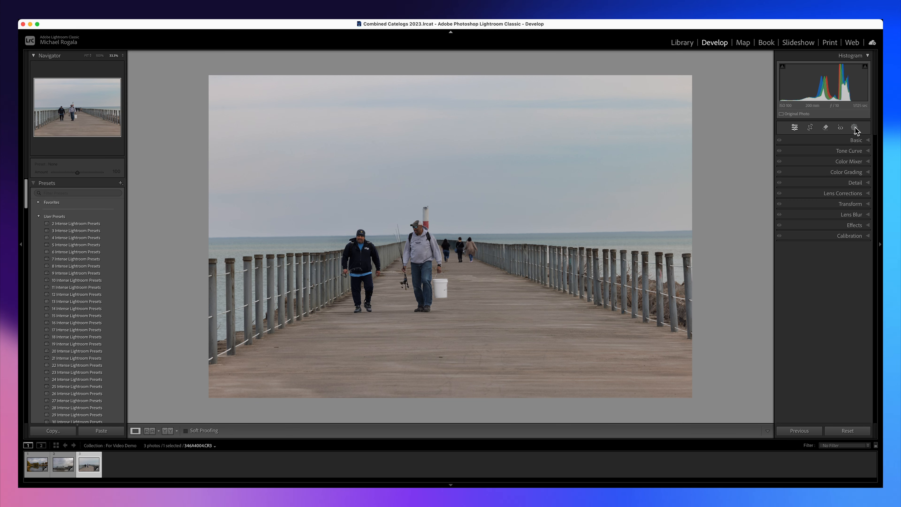
Compare the pier and Port of Rochester photos with their unedited before versions, and select the canal photo.
key("backslash")
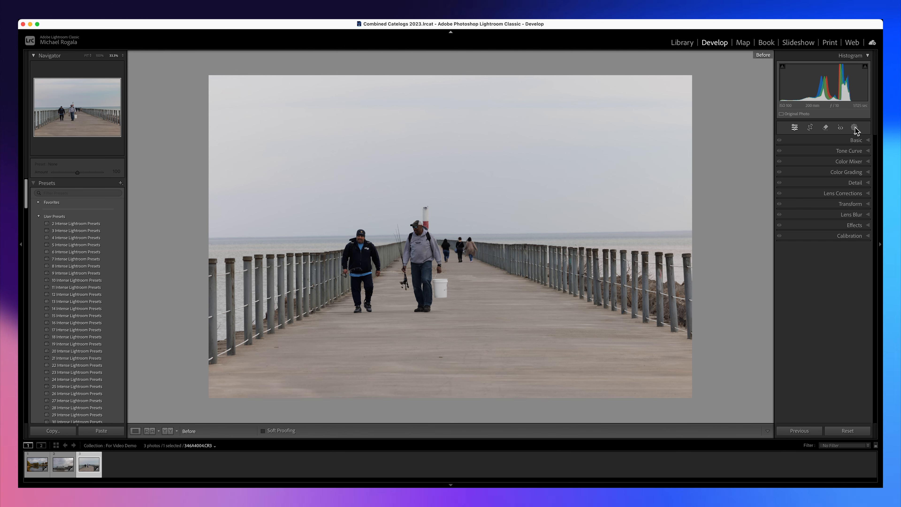
key("backslash")
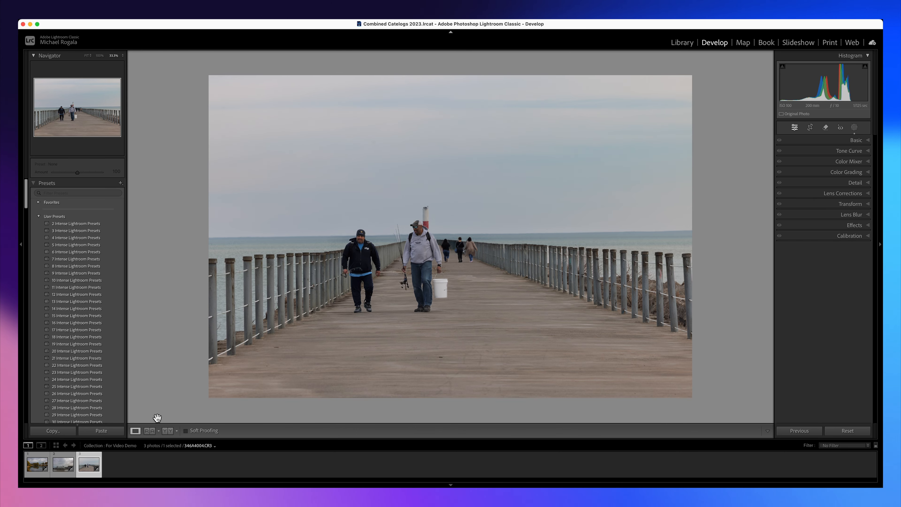
left_click(64, 463)
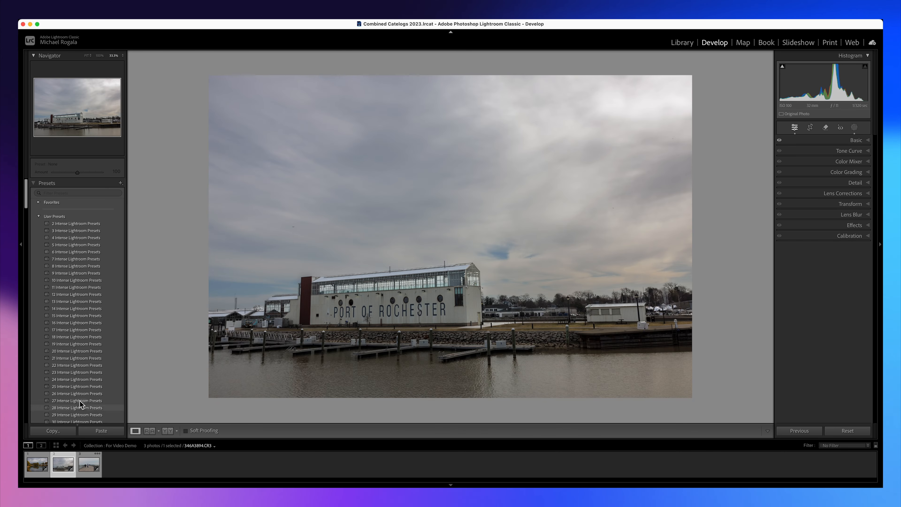
key("backslash")
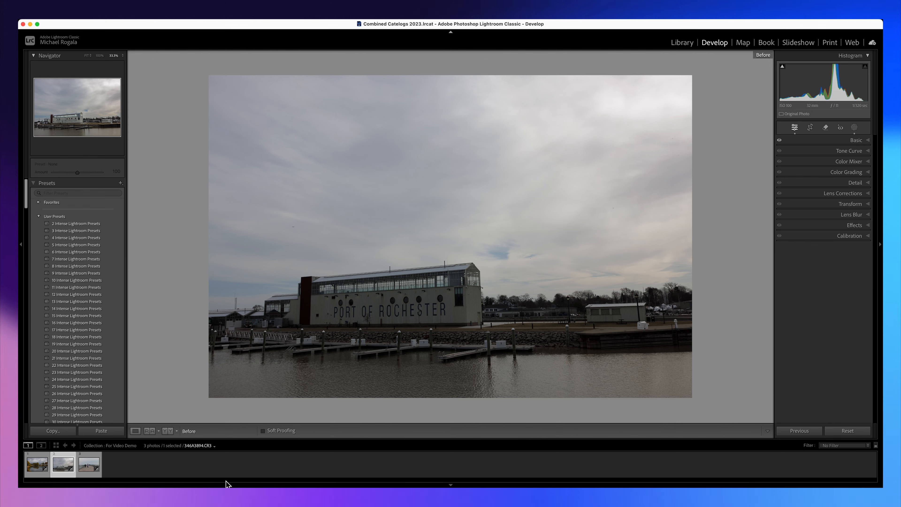
key("backslash")
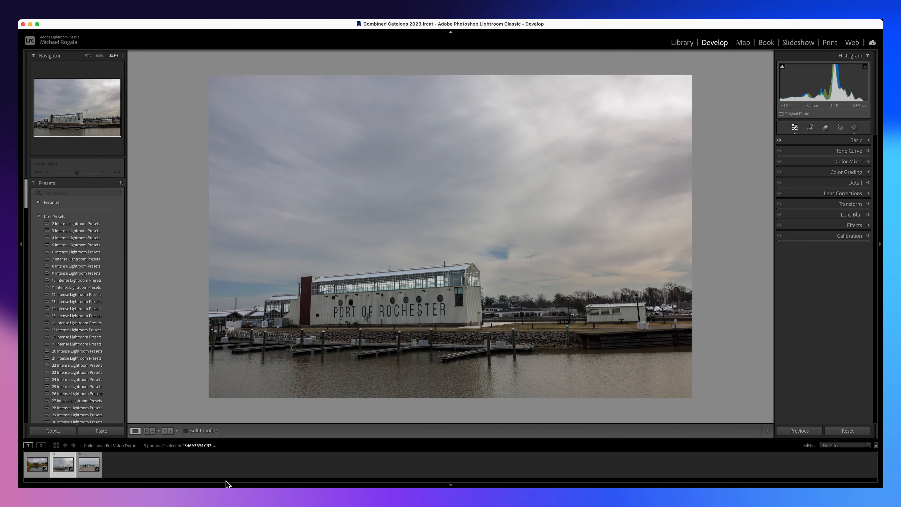
key("backslash")
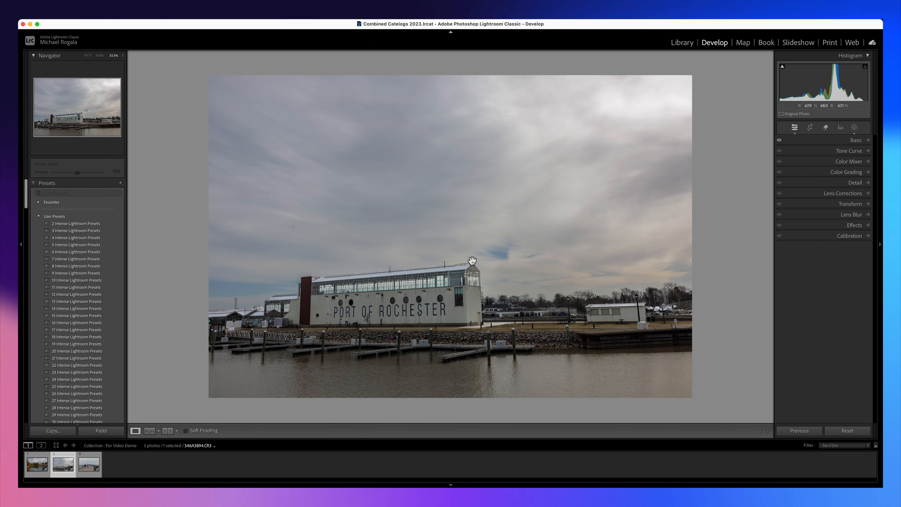
left_click(36, 462)
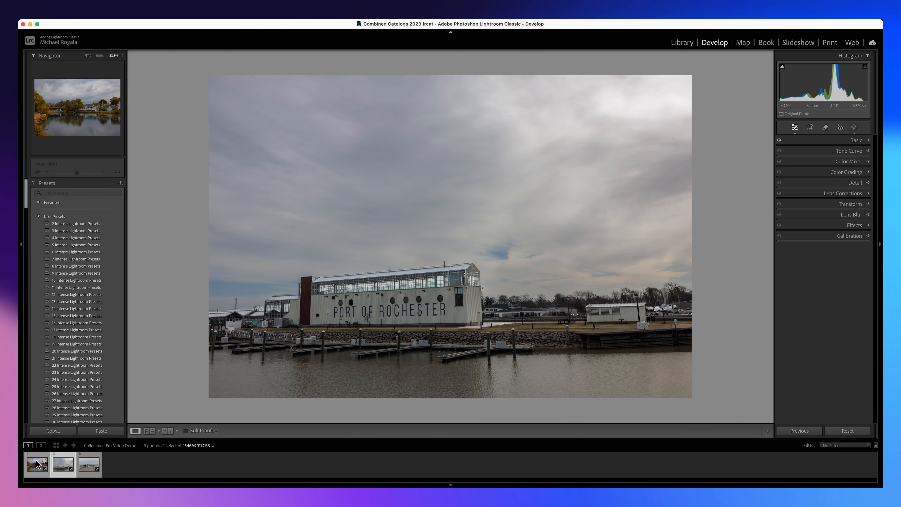